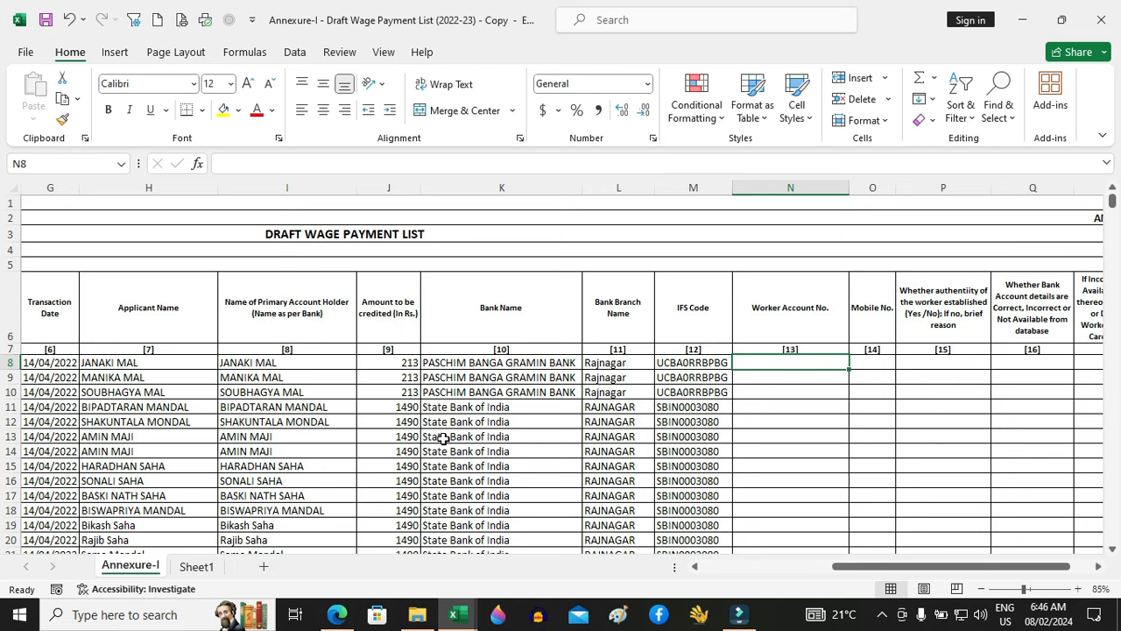
- Switch to the Account From DPC workbook and look through its records down to the last row
left_click(458, 616)
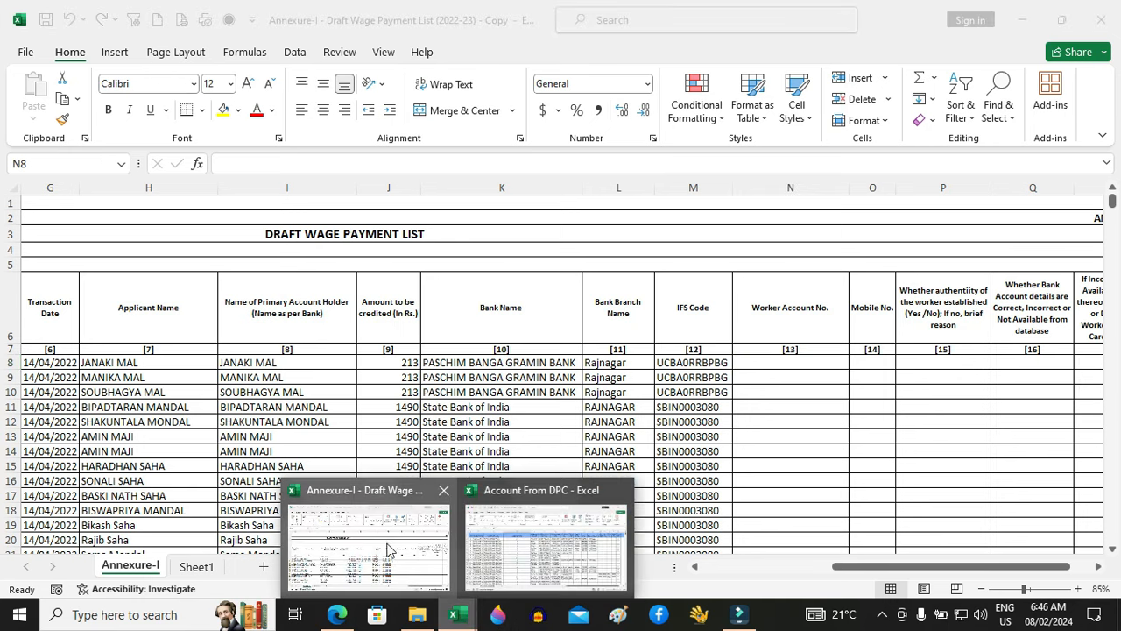
left_click(532, 536)
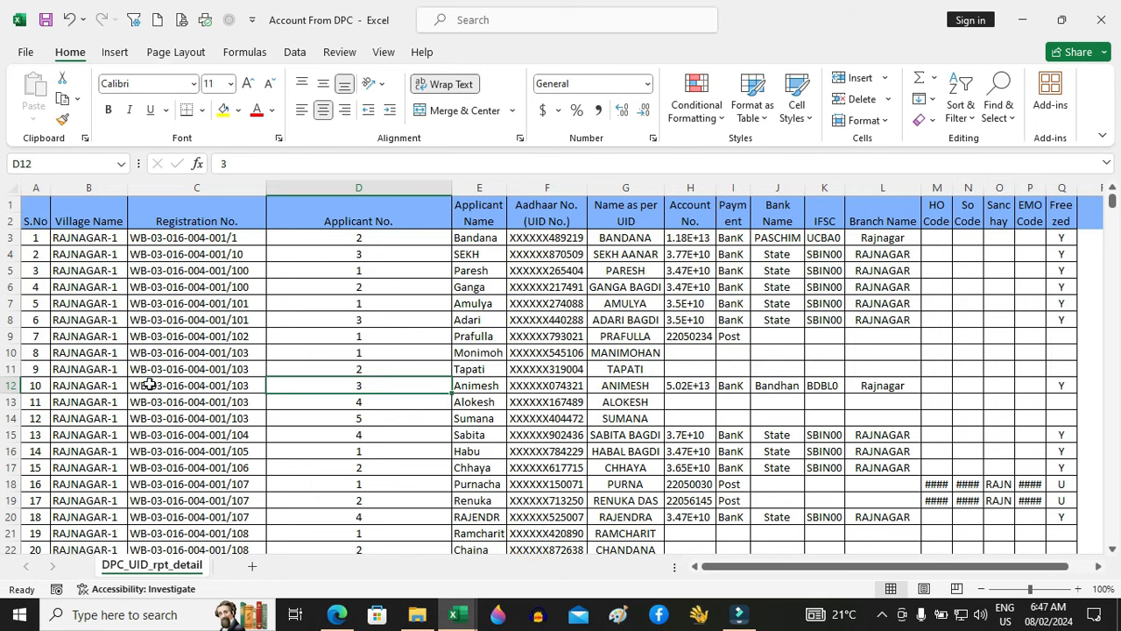
left_click(102, 245)
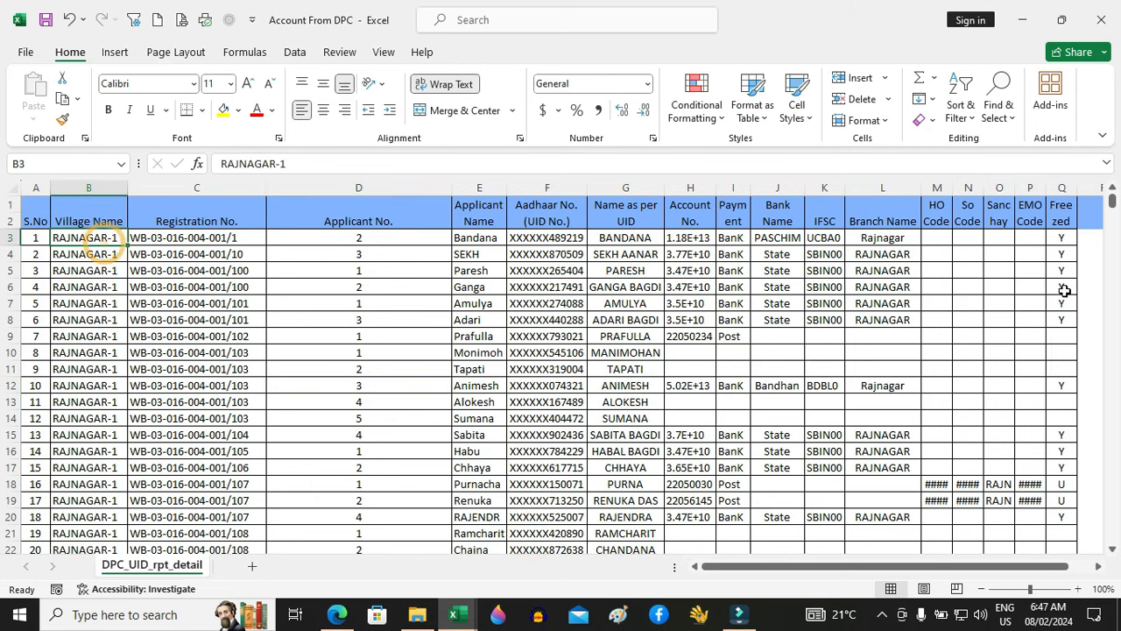
left_click_drag(1112, 201, 1112, 534)
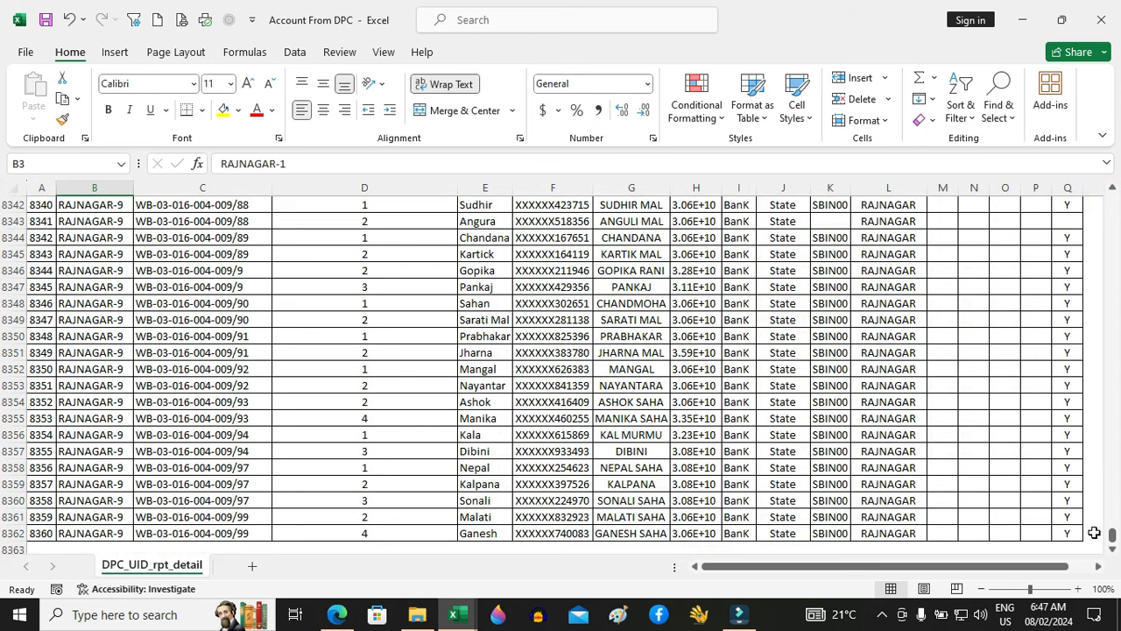
left_click_drag(1112, 534, 1112, 201)
- Replace the first applicant number in D3 with the formula =C3&"_"&LEFT(E3,5), joining registration number and name prefix
left_click(362, 238)
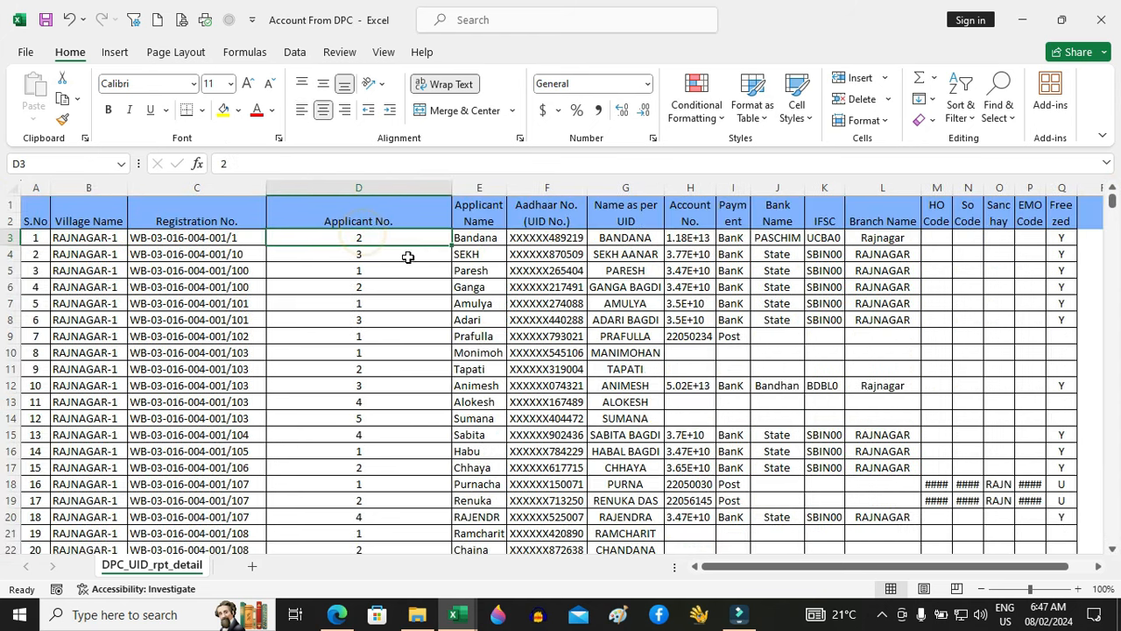
type("=")
left_click(233, 239)
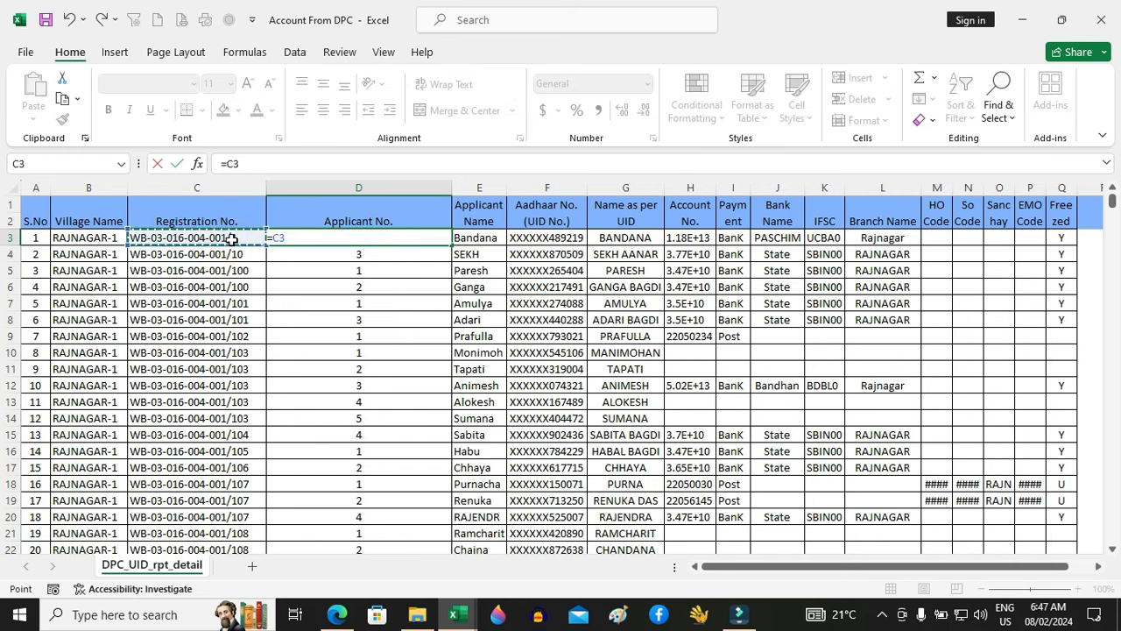
type("&")
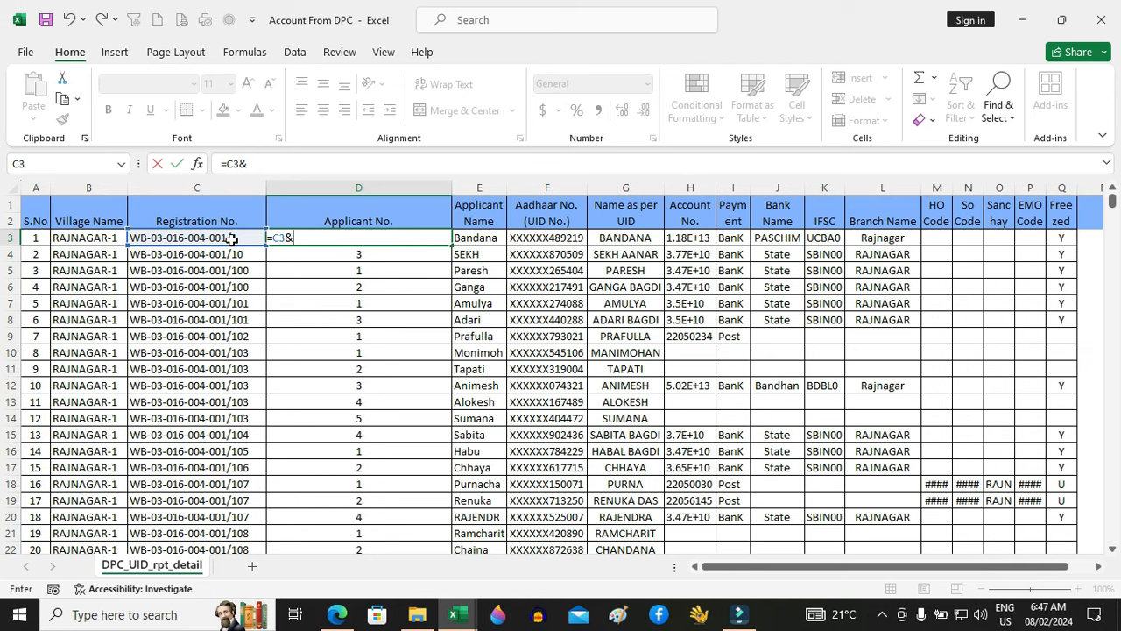
type("\"_\"&")
type("lef")
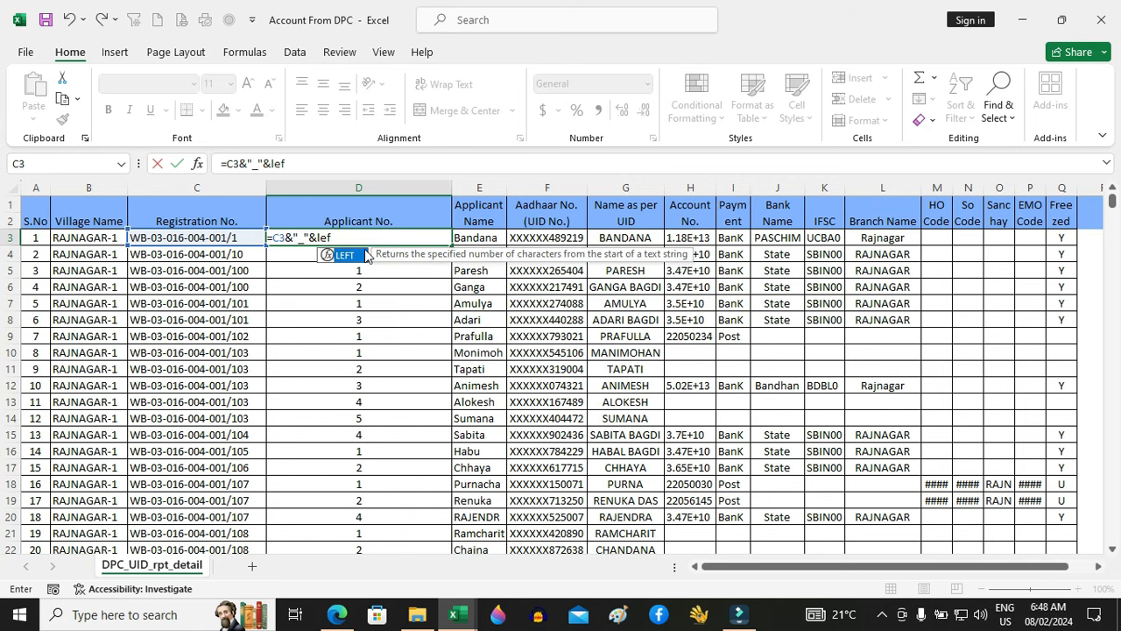
key("Tab")
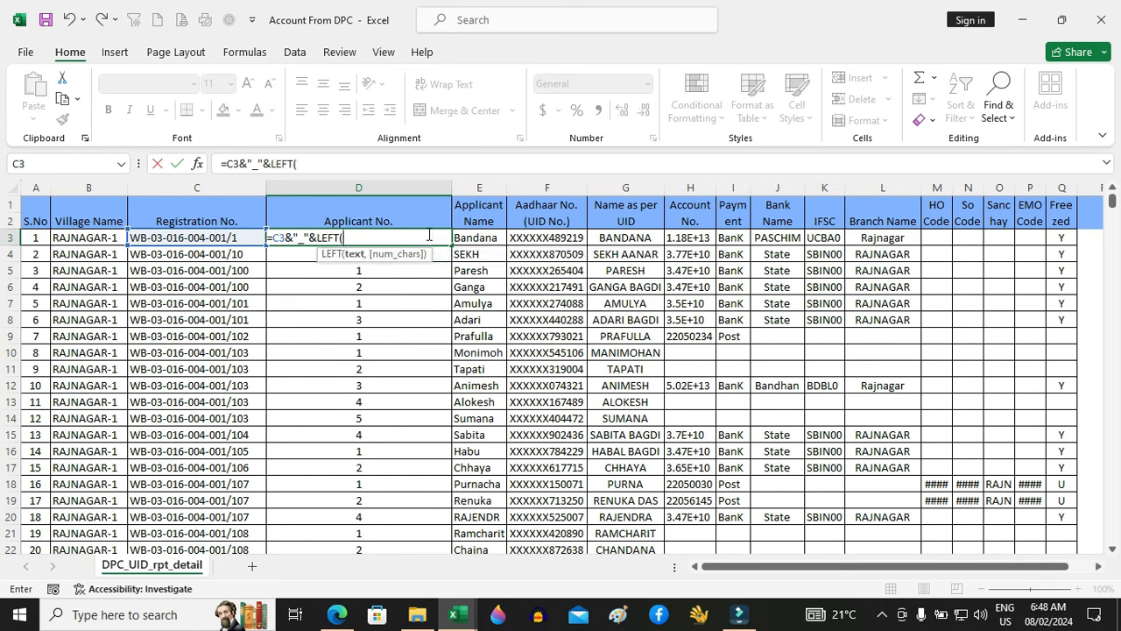
left_click(473, 238)
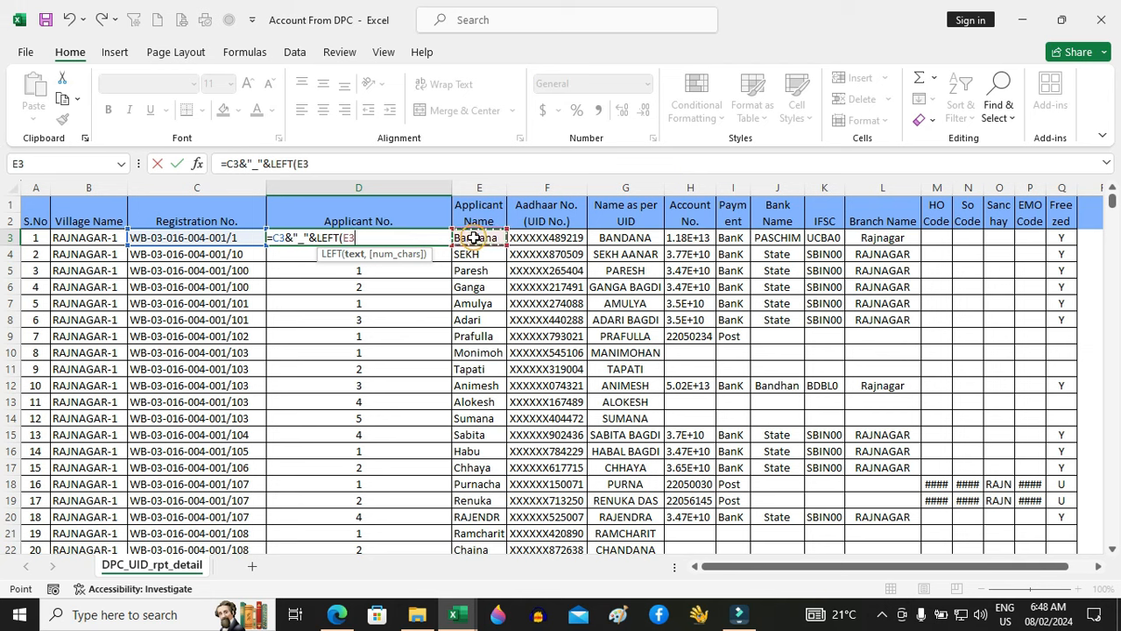
type(",5")
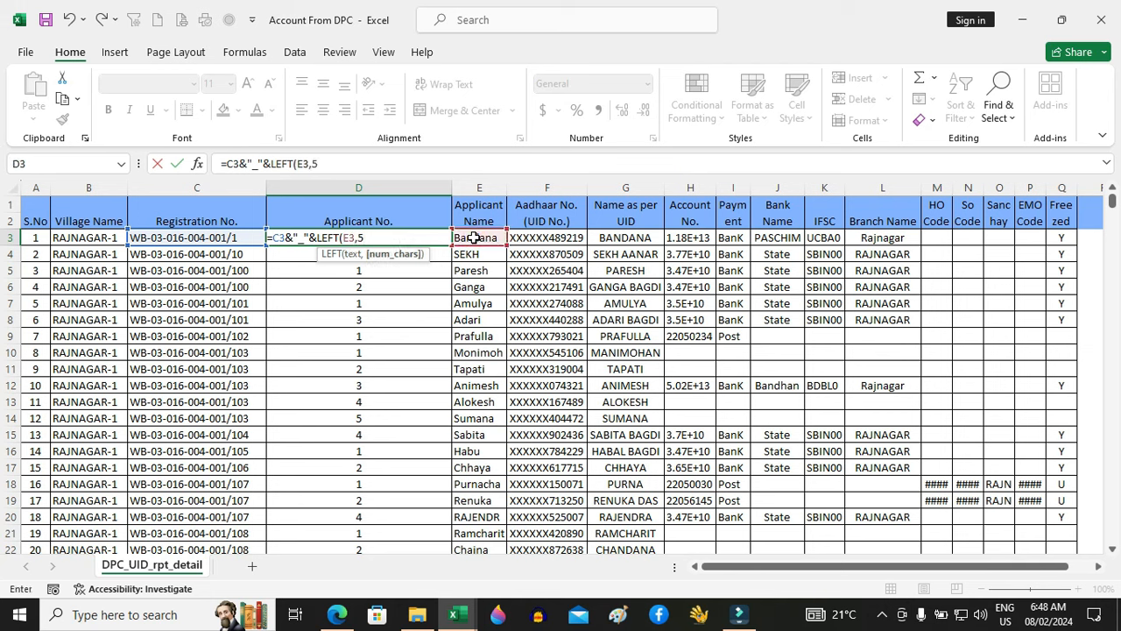
type(")")
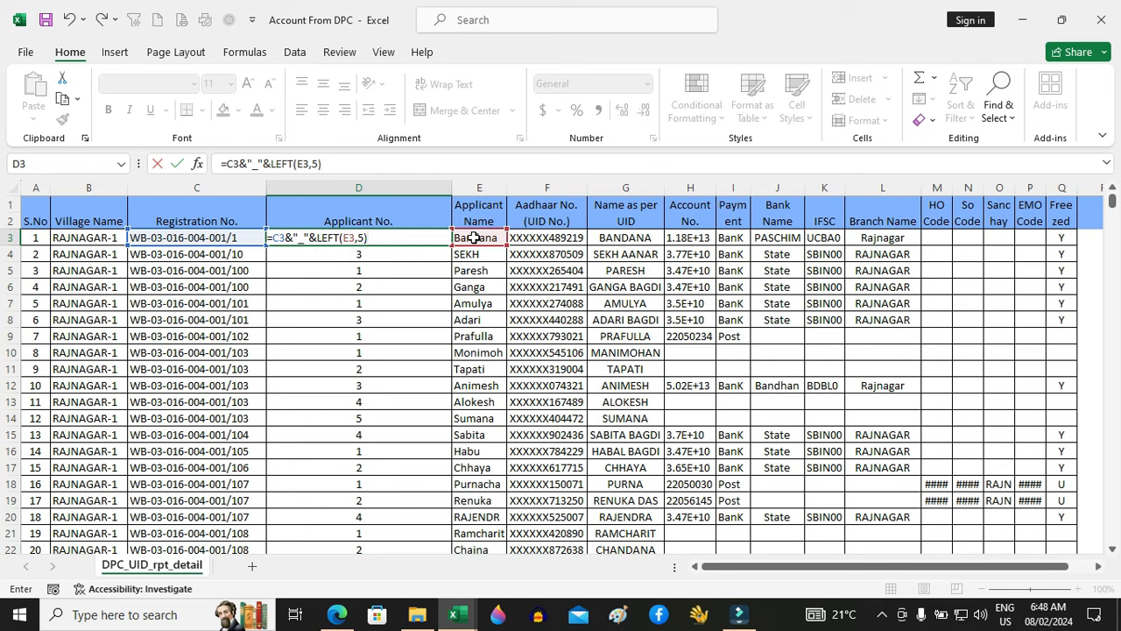
key("Return")
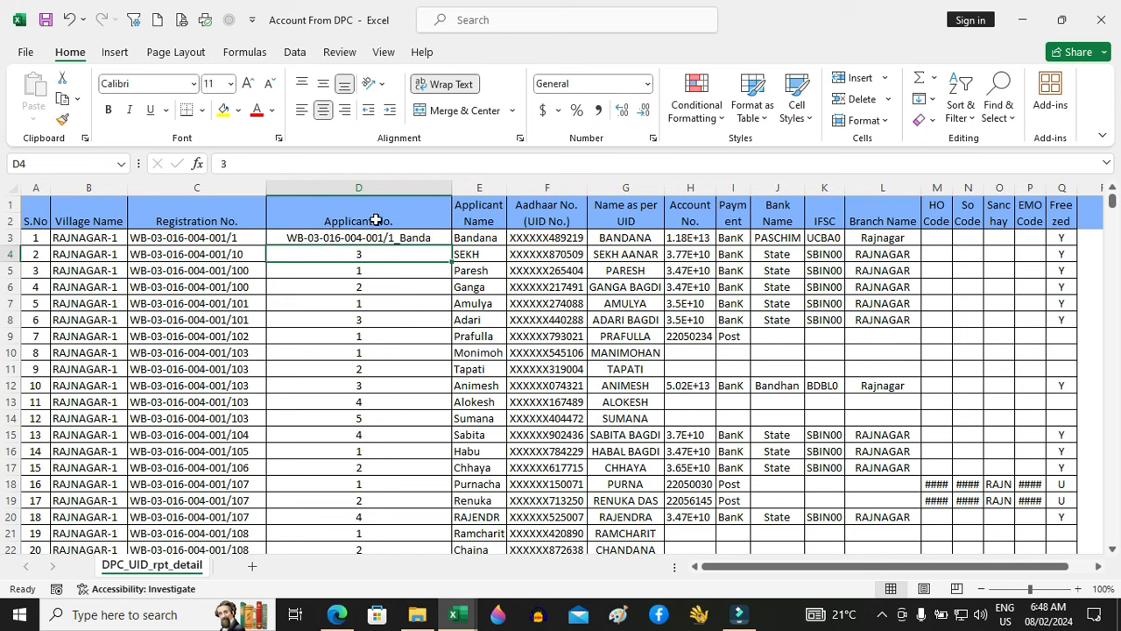
- Rename the Applicant No. heading to Helper Column and fill the D3 formula down to the last record
left_click(375, 220)
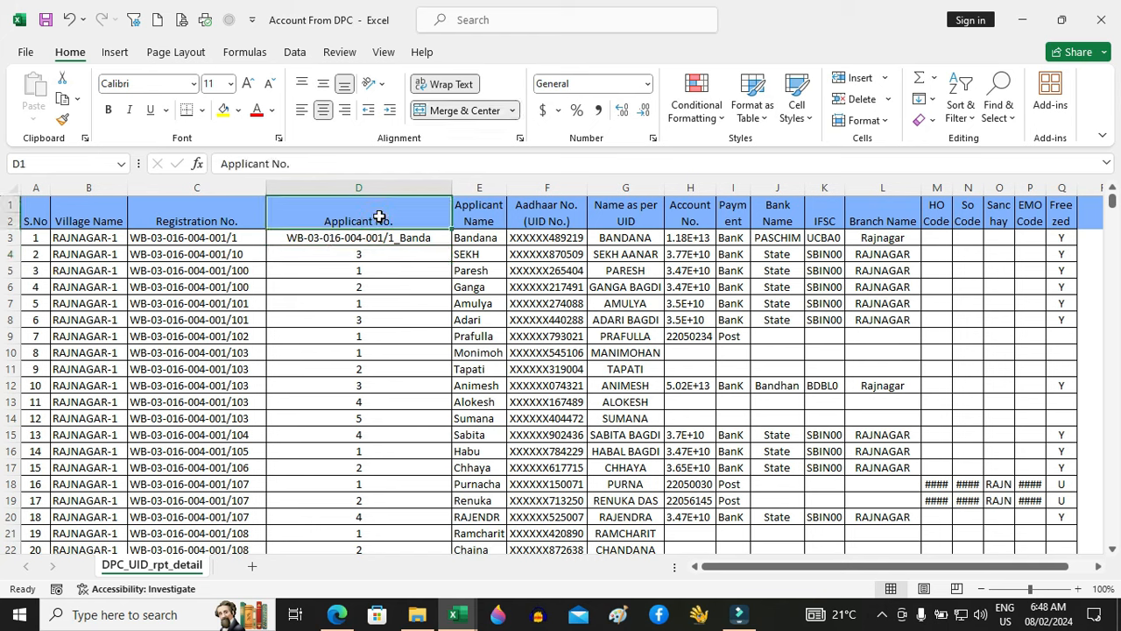
type("Helper Column")
key("Return")
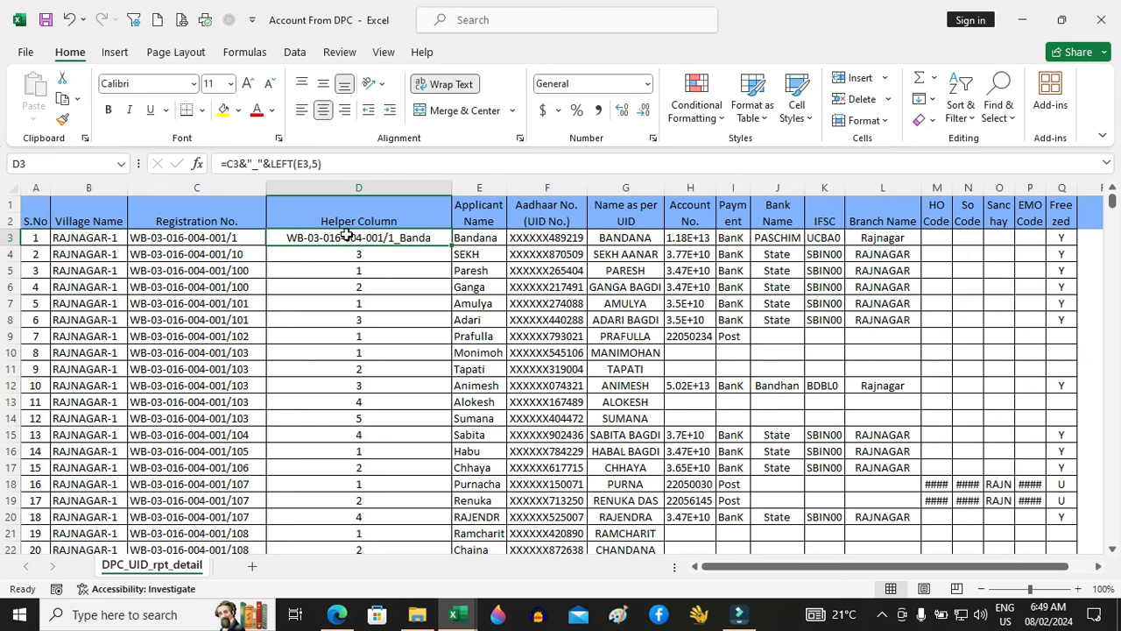
double_click(452, 246)
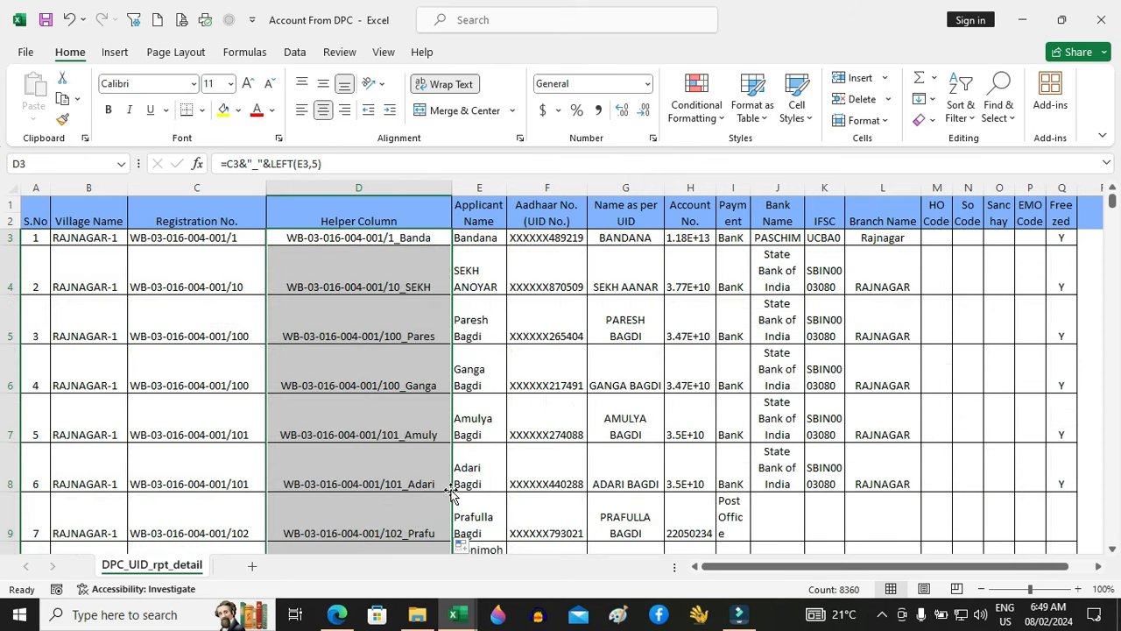
- Switch to the Annexure-I draft wage payment workbook and insert a blank column before the Bank Name column
left_click(464, 617)
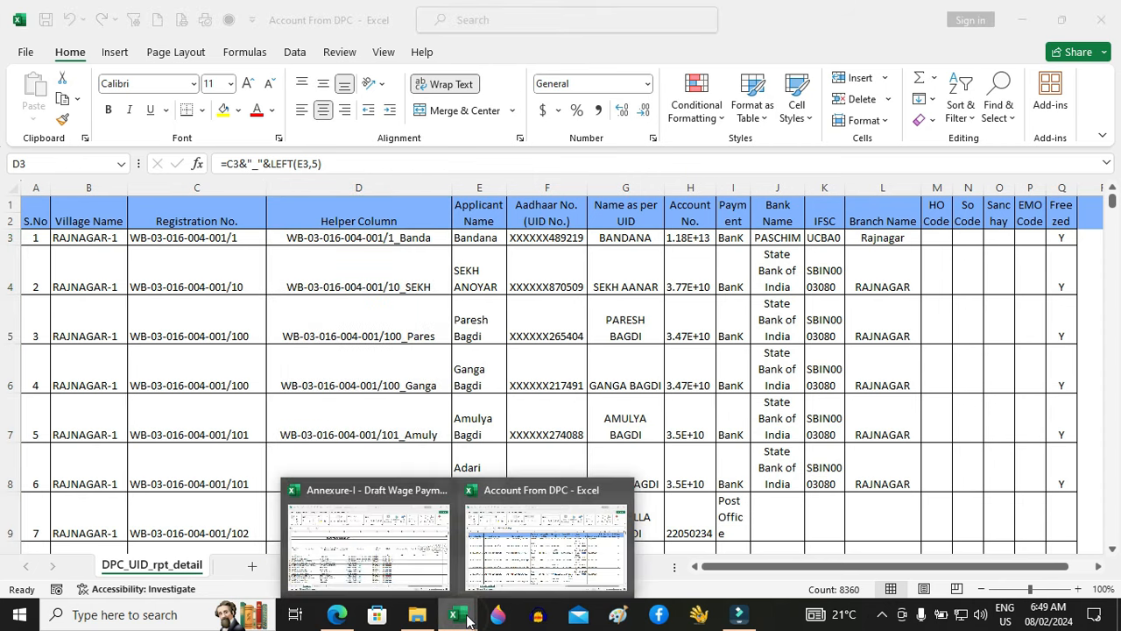
left_click(383, 527)
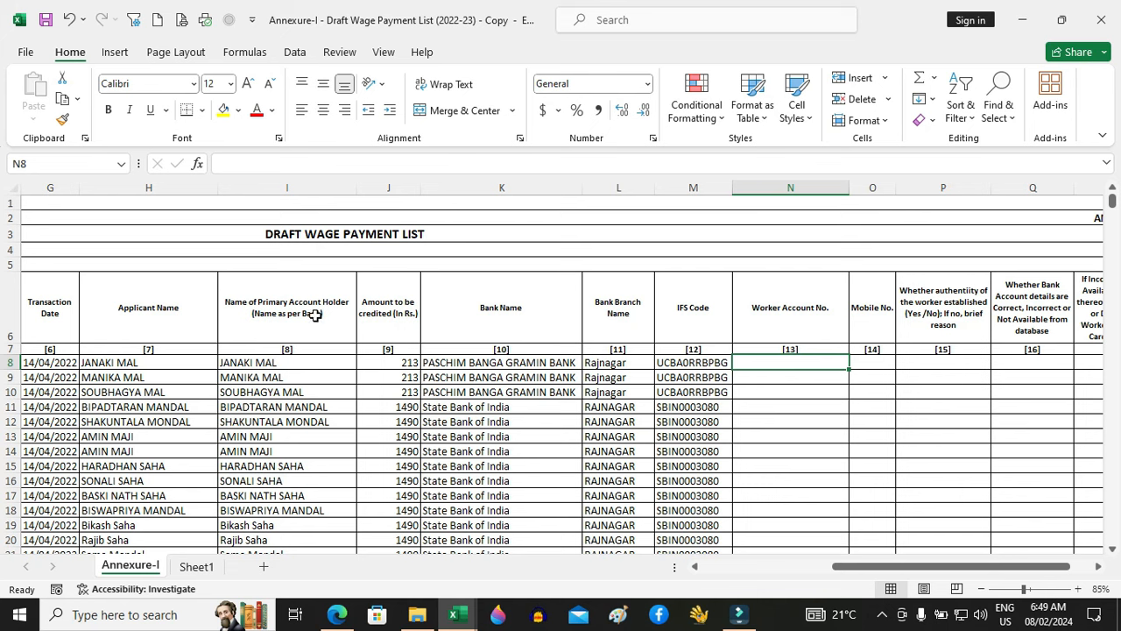
left_click(474, 188)
right_click(477, 191)
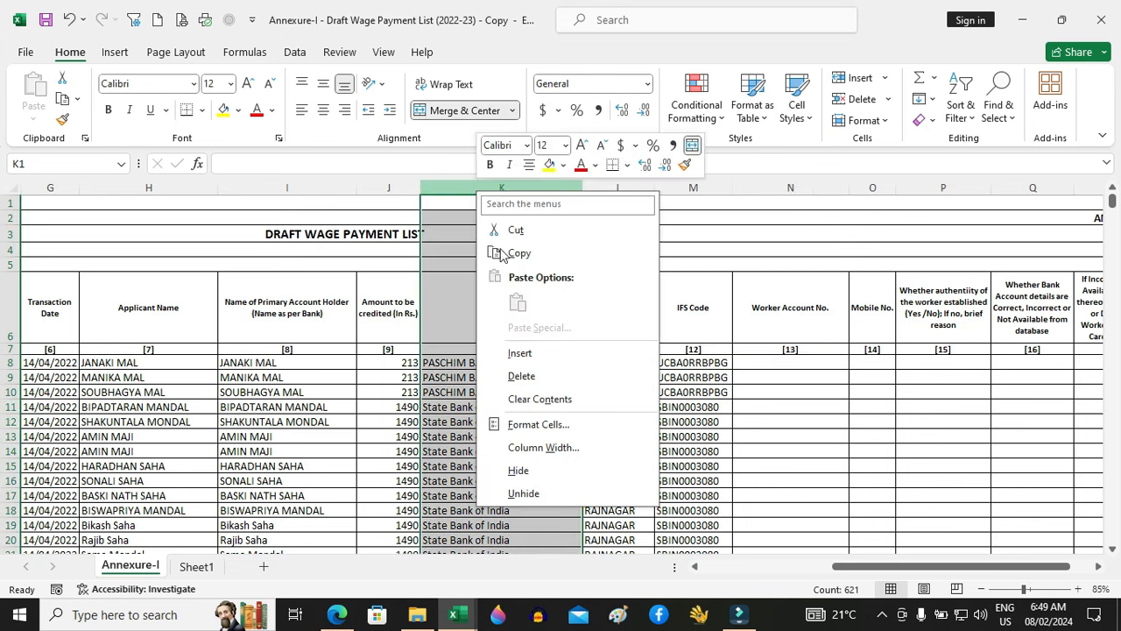
left_click(520, 353)
- Enter the heading Helper Column in K6 of the new column and widen column K
left_click(461, 312)
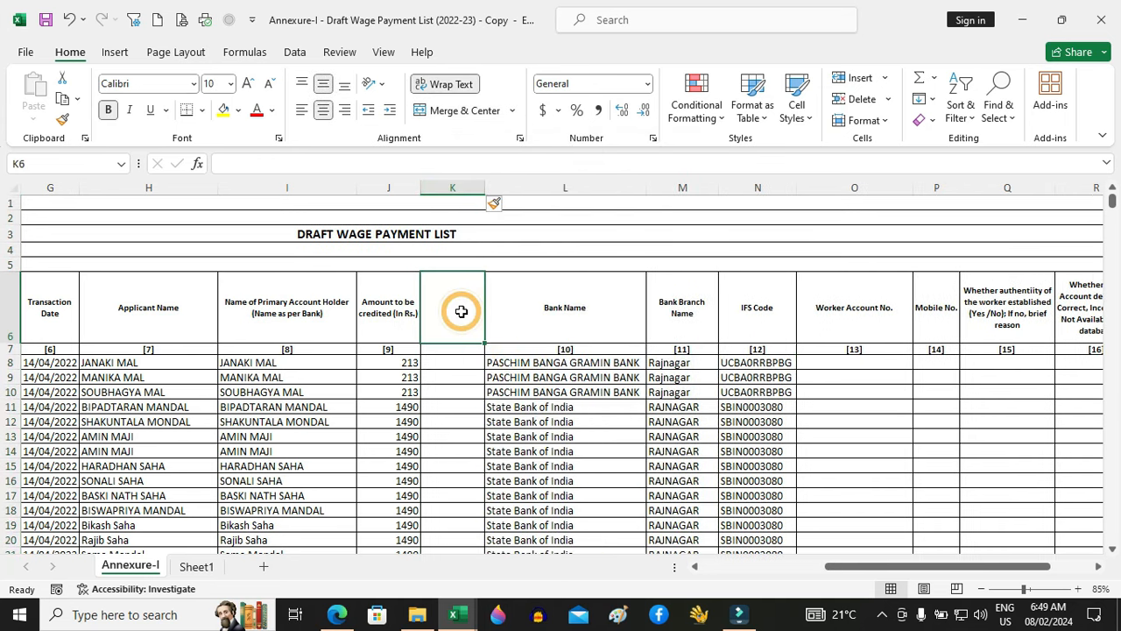
type("help")
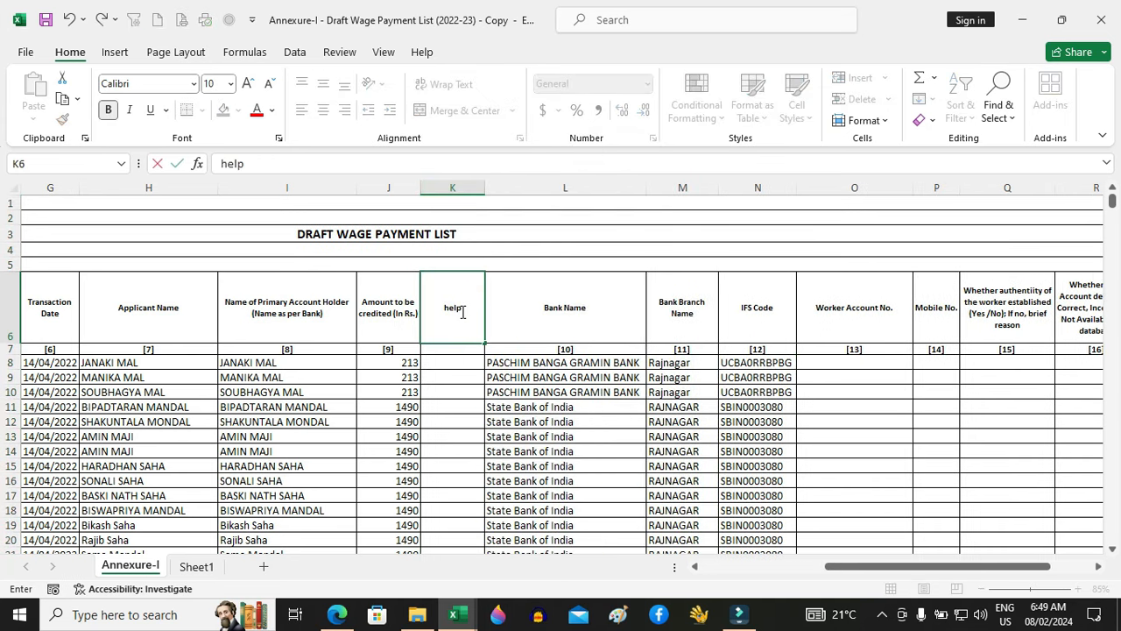
type("er Column")
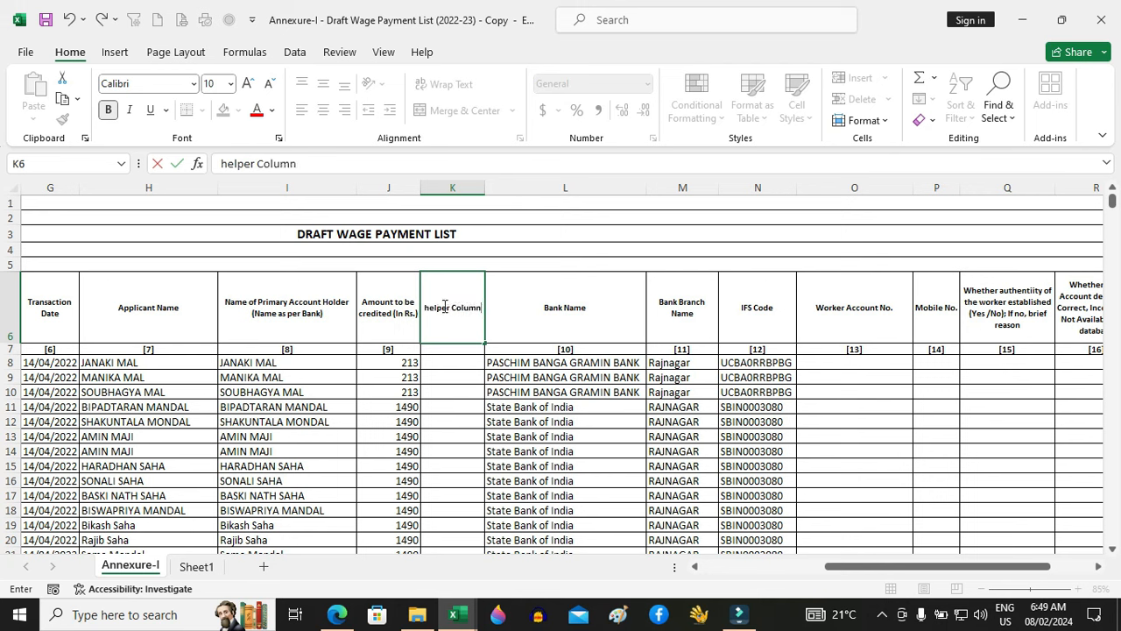
left_click(443, 305)
key("Home")
key("Delete")
type("H")
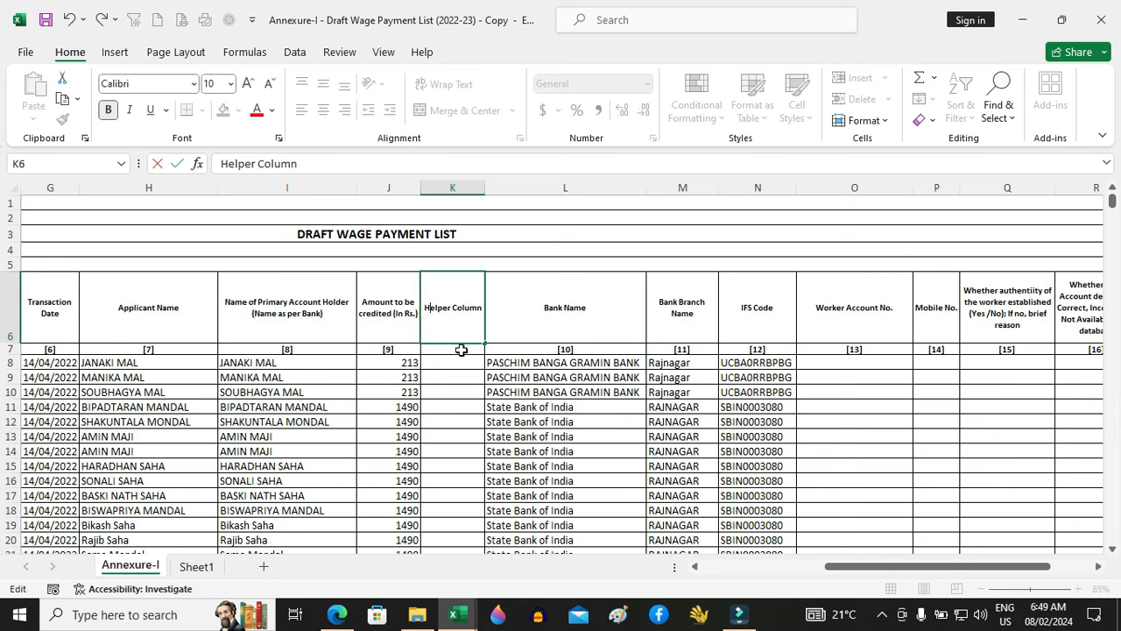
left_click(470, 303)
left_click(447, 360)
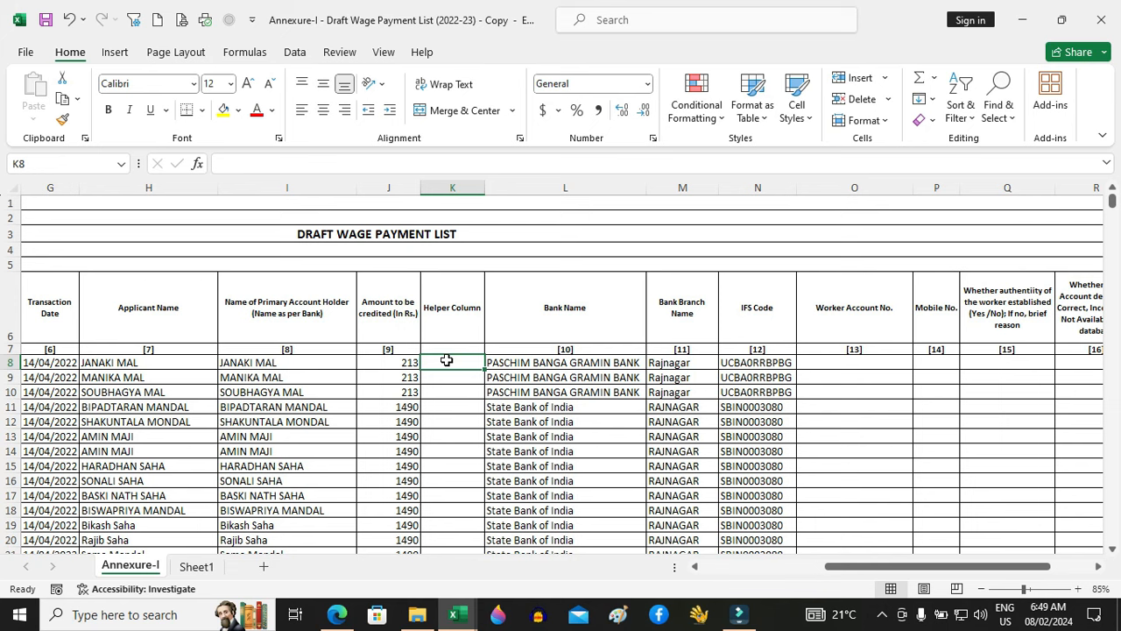
left_click_drag(484, 188, 575, 203)
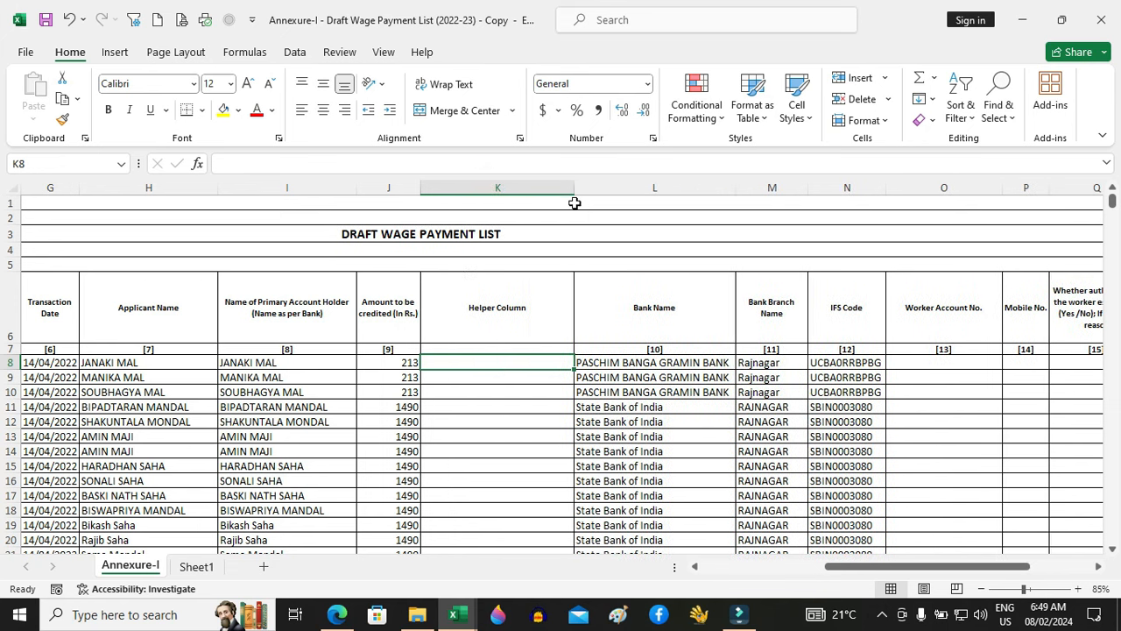
- Enter the formula =E8&"_"&LEFT(H8,5) in K8 to join the job card number with the applicant name prefix
type("=")
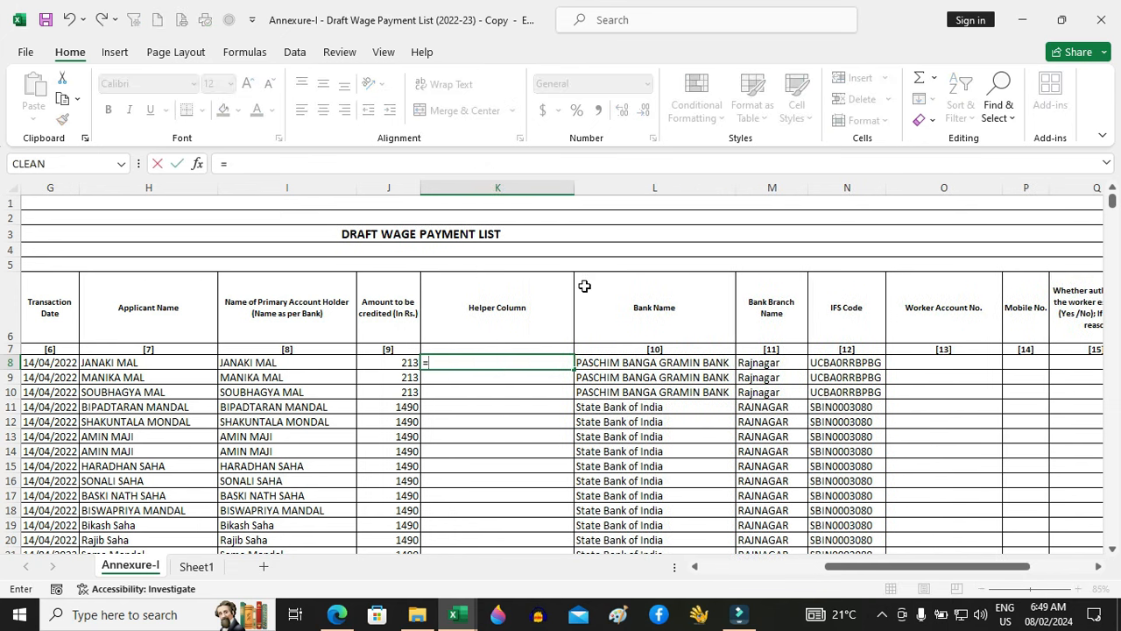
left_click_drag(824, 566, 689, 570)
left_click(295, 363)
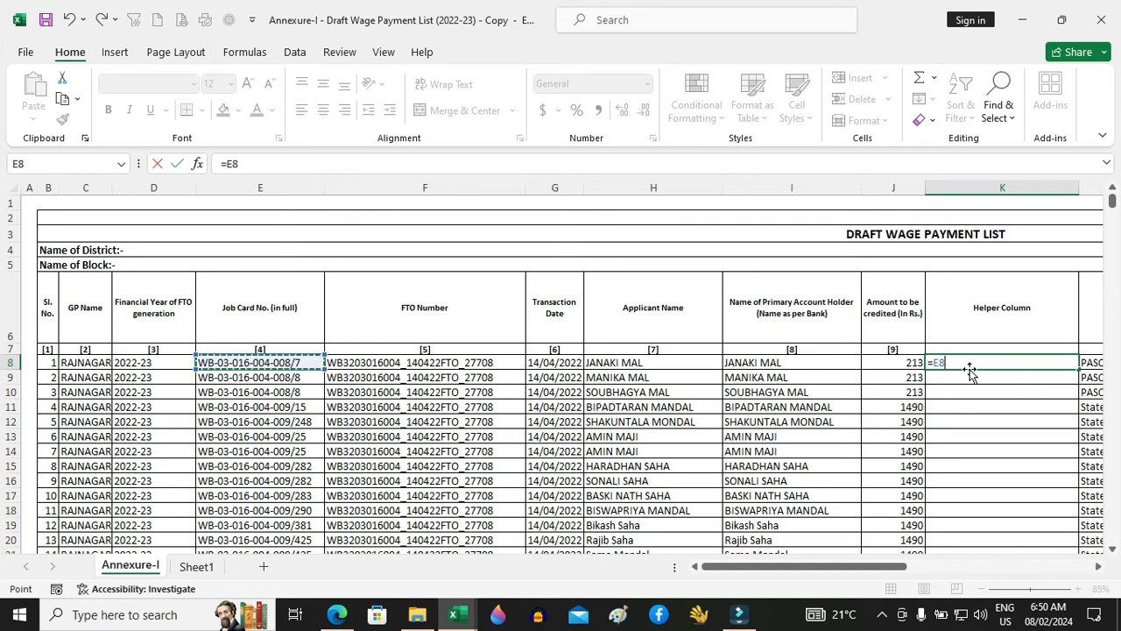
type("&")
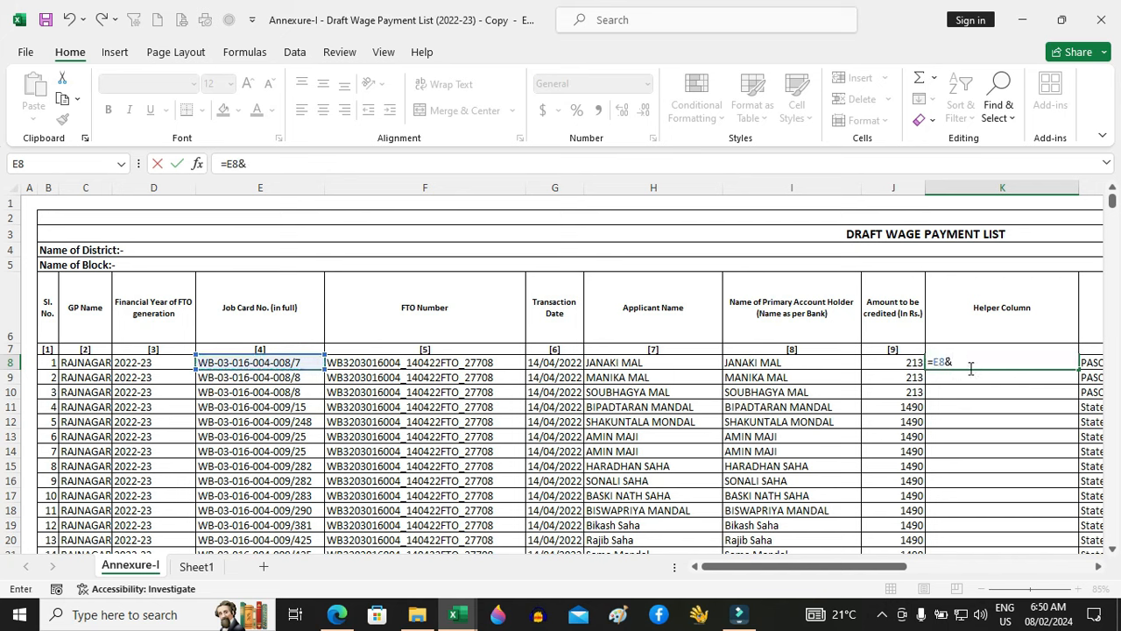
type("\"_\"&")
left_click_drag(836, 567, 946, 571)
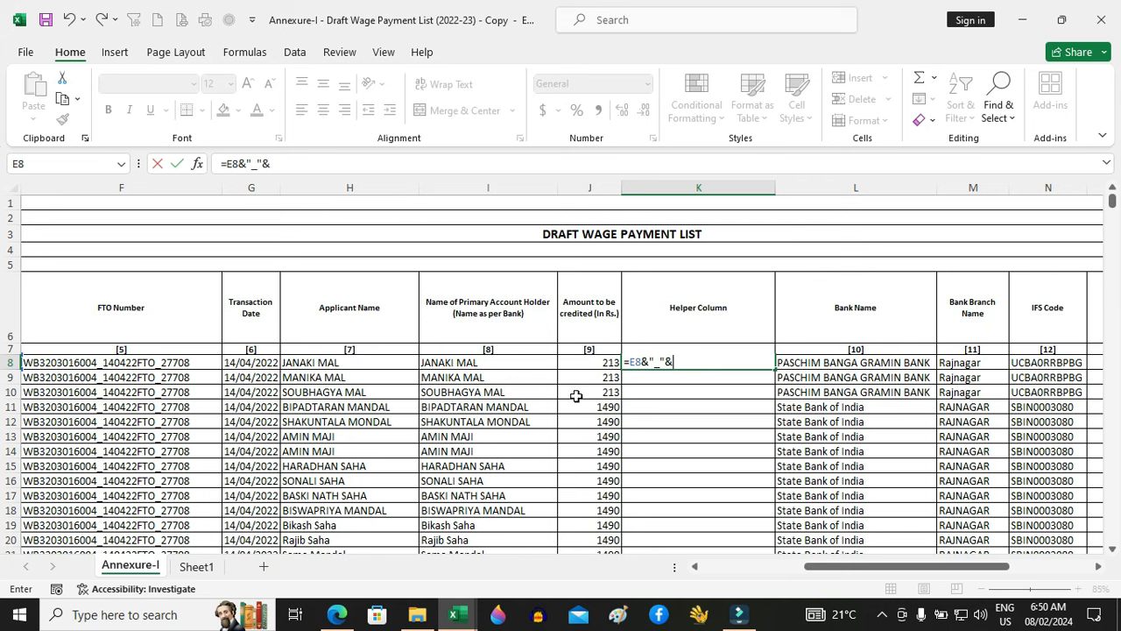
type("left(")
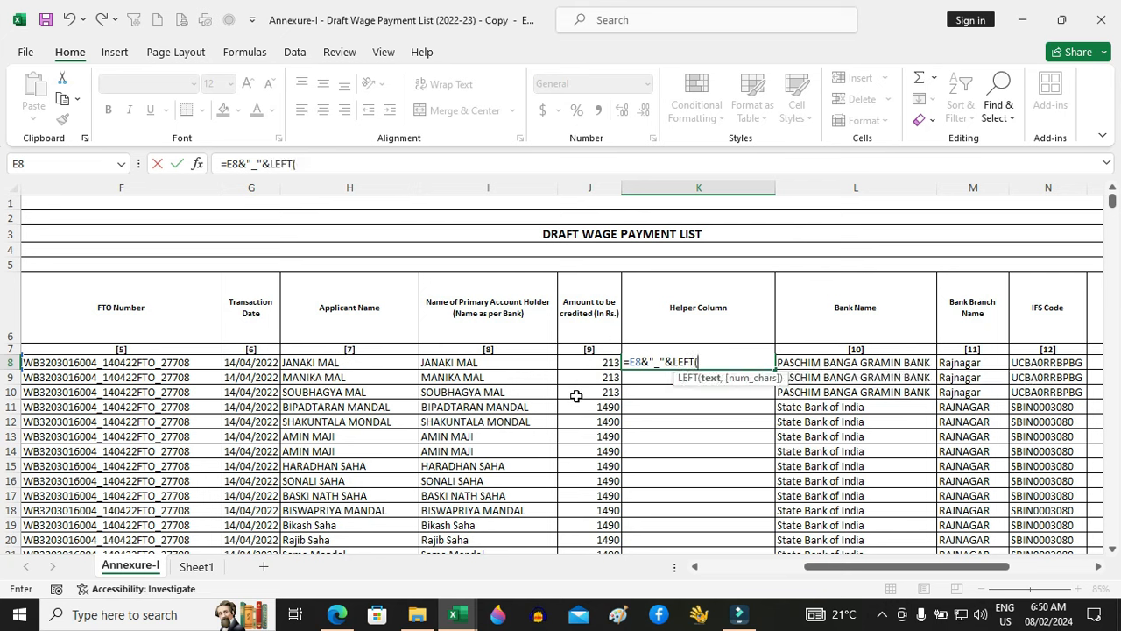
left_click(360, 362)
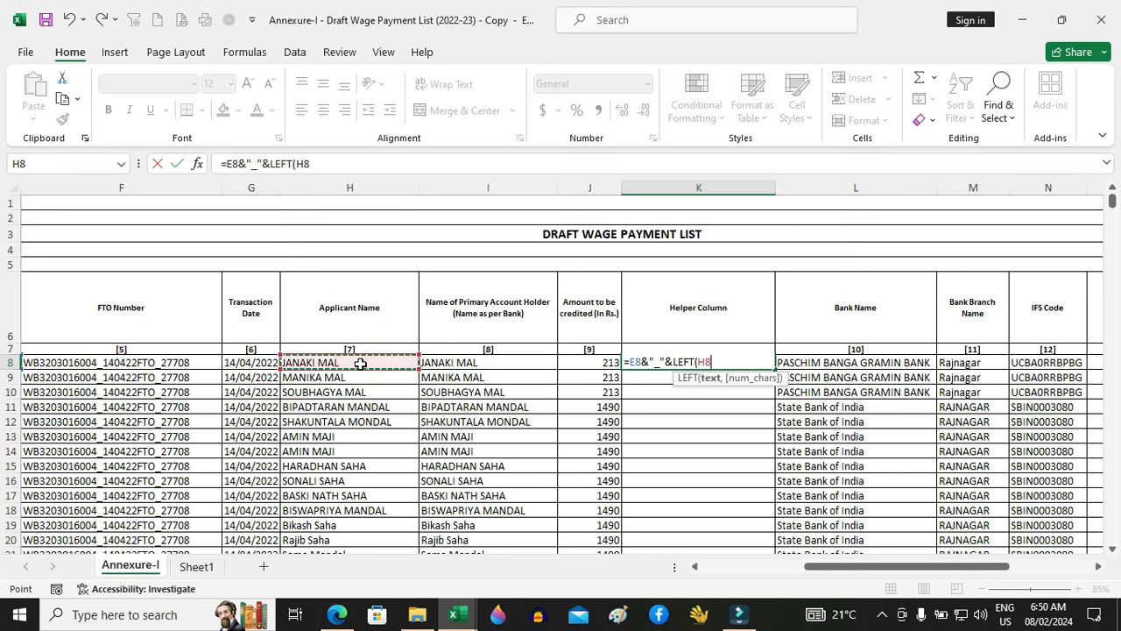
type(",5")
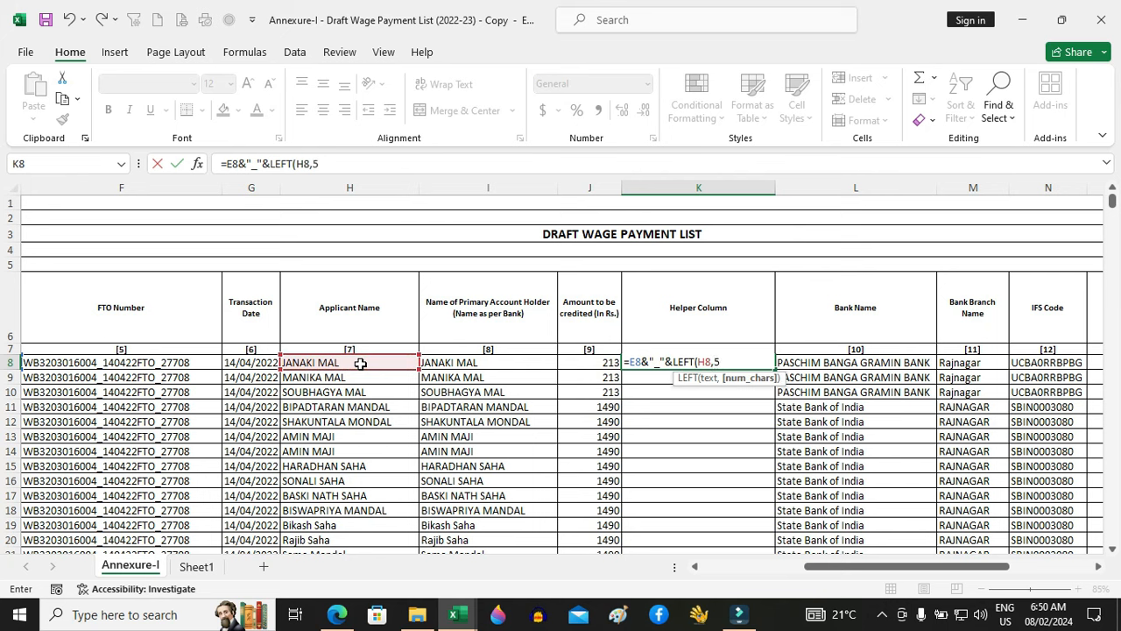
type(")")
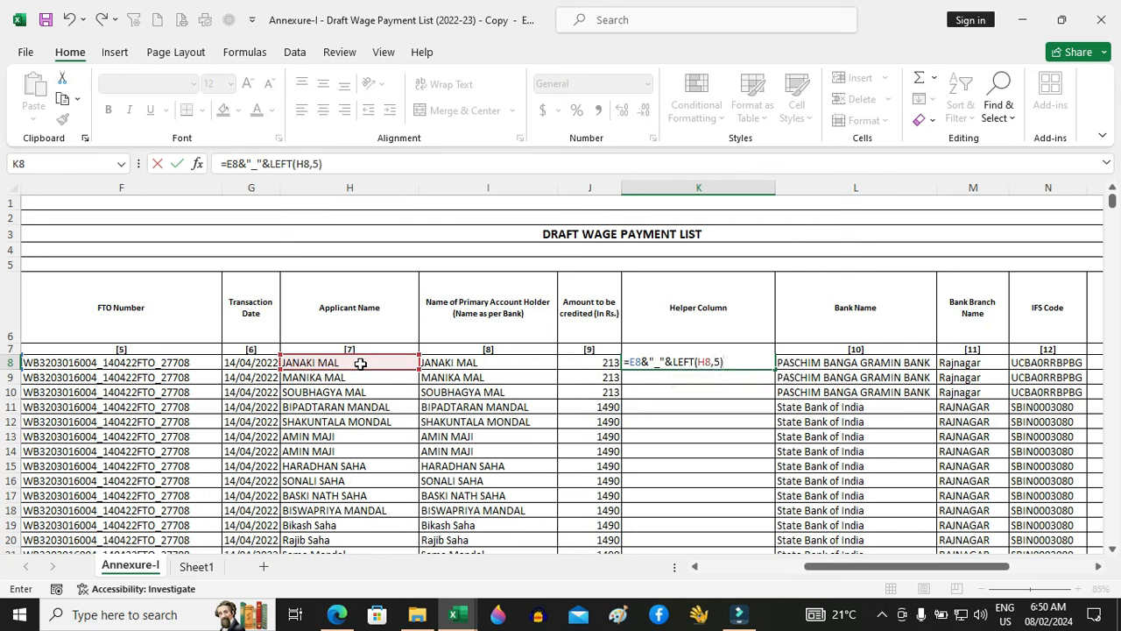
key("Return")
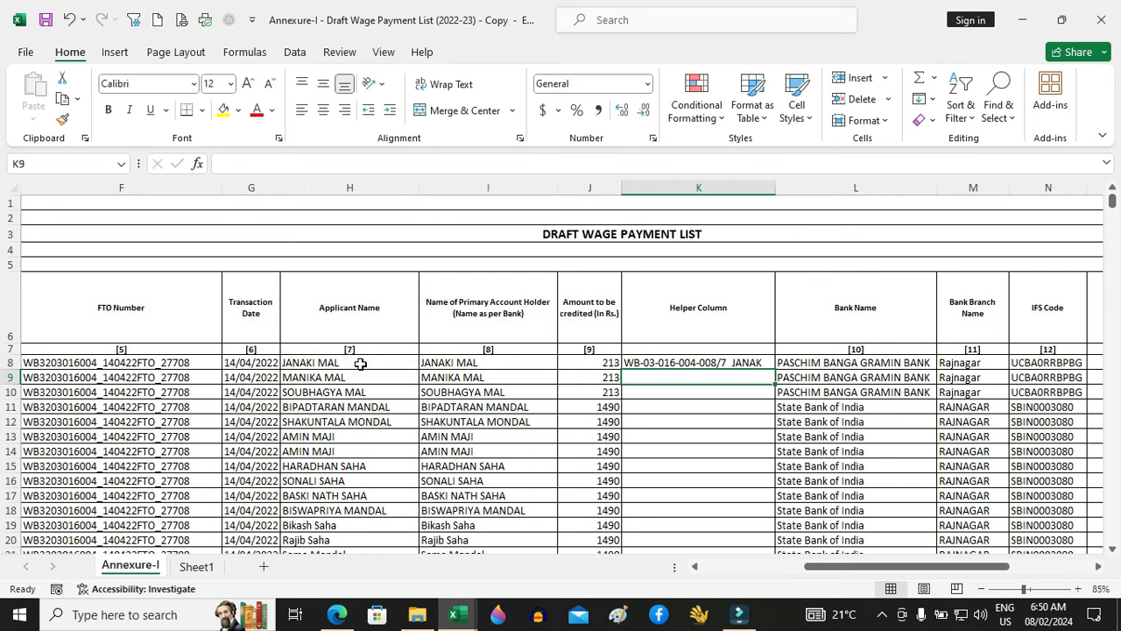
- Fill the K8 helper formula down the Helper Column to the last record
left_click(704, 362)
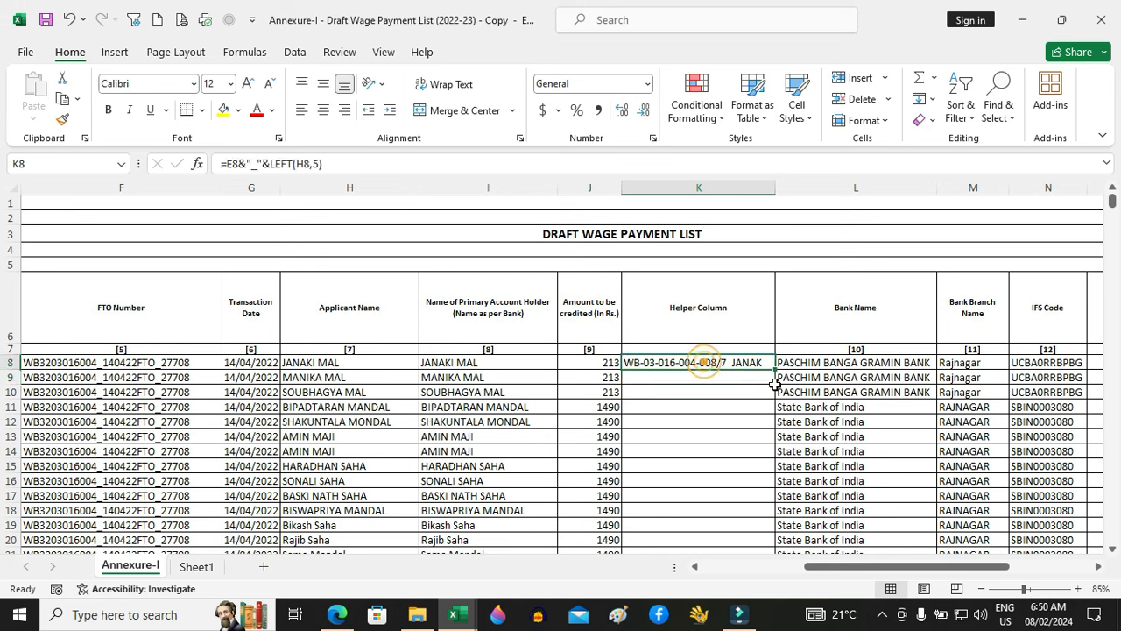
double_click(775, 369)
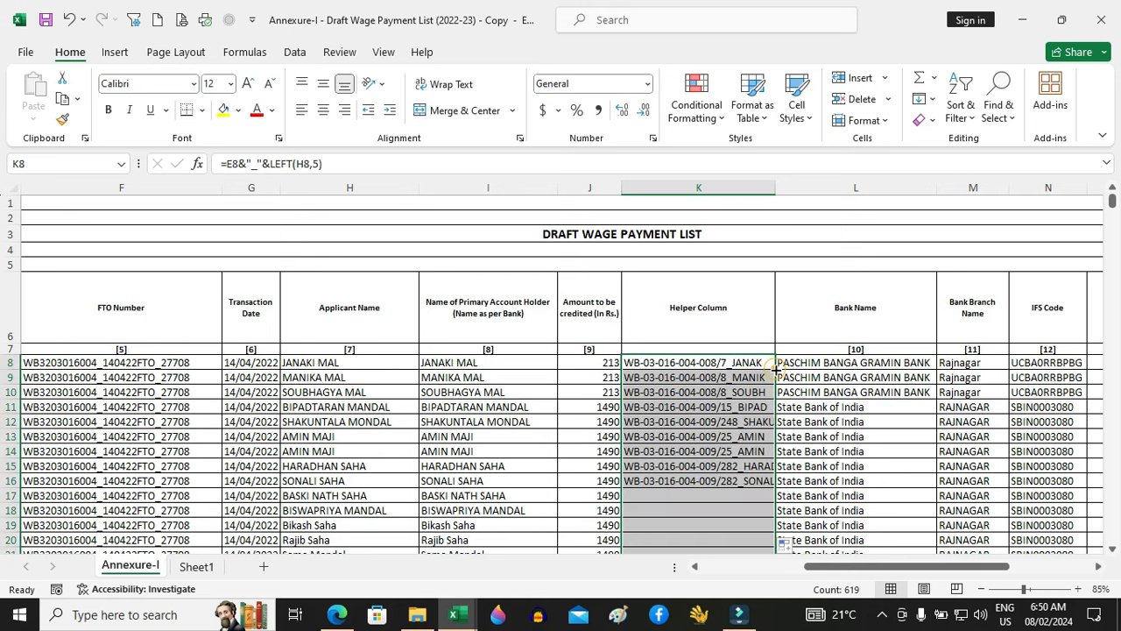
- Start a VLOOKUP formula in O8 under Worker Account No. with K8 as the lookup value
scroll(771, 351, "right", 5)
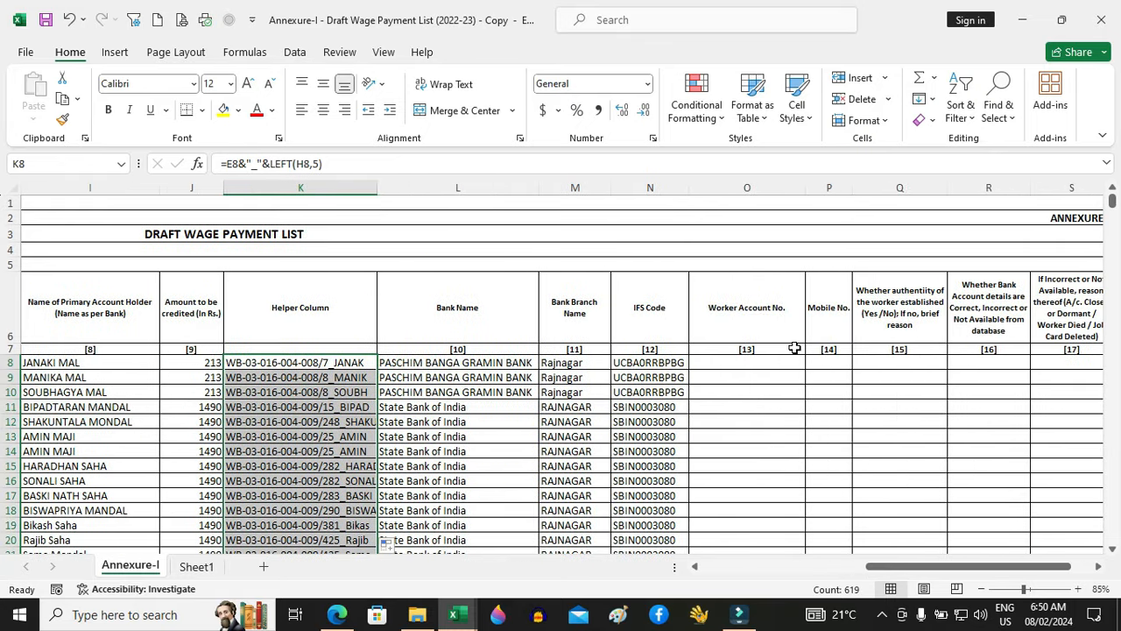
left_click(743, 363)
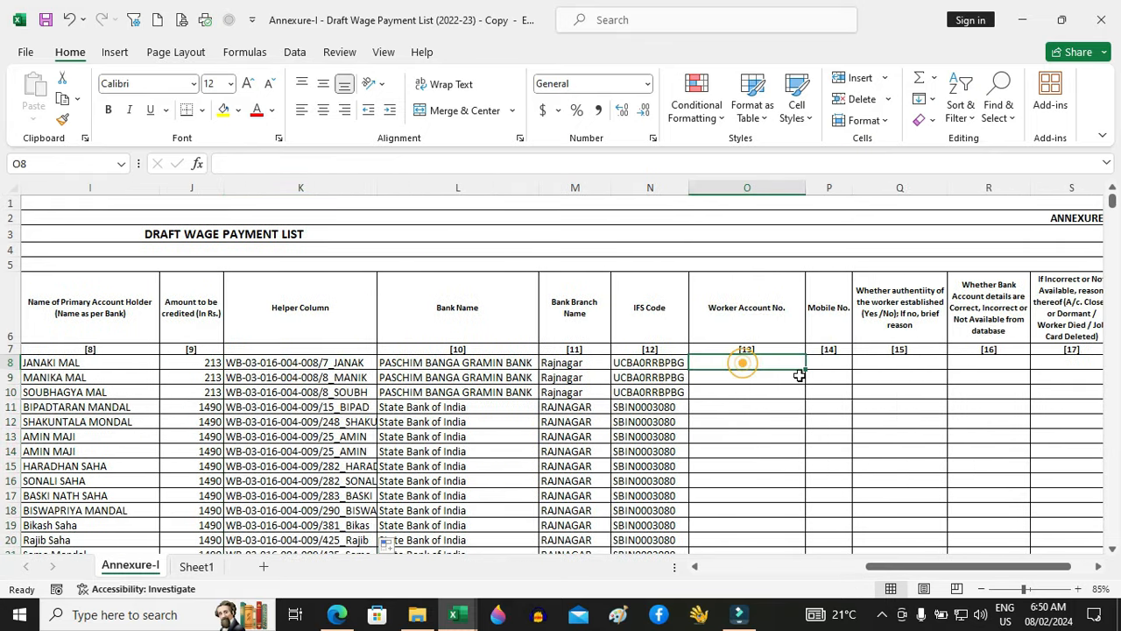
type("=")
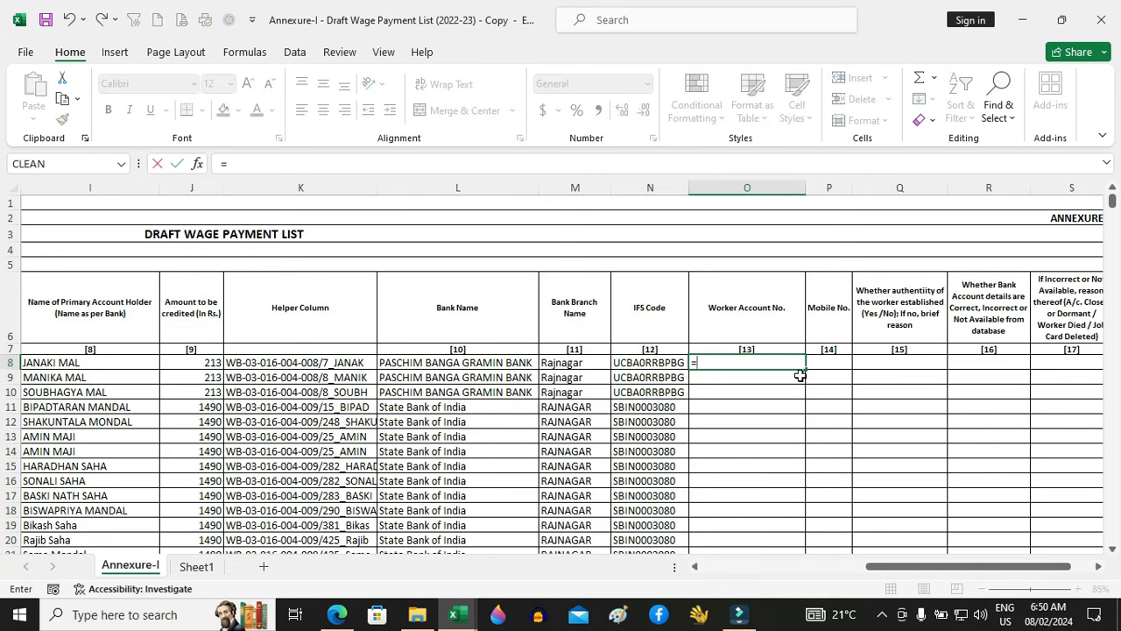
type("vl")
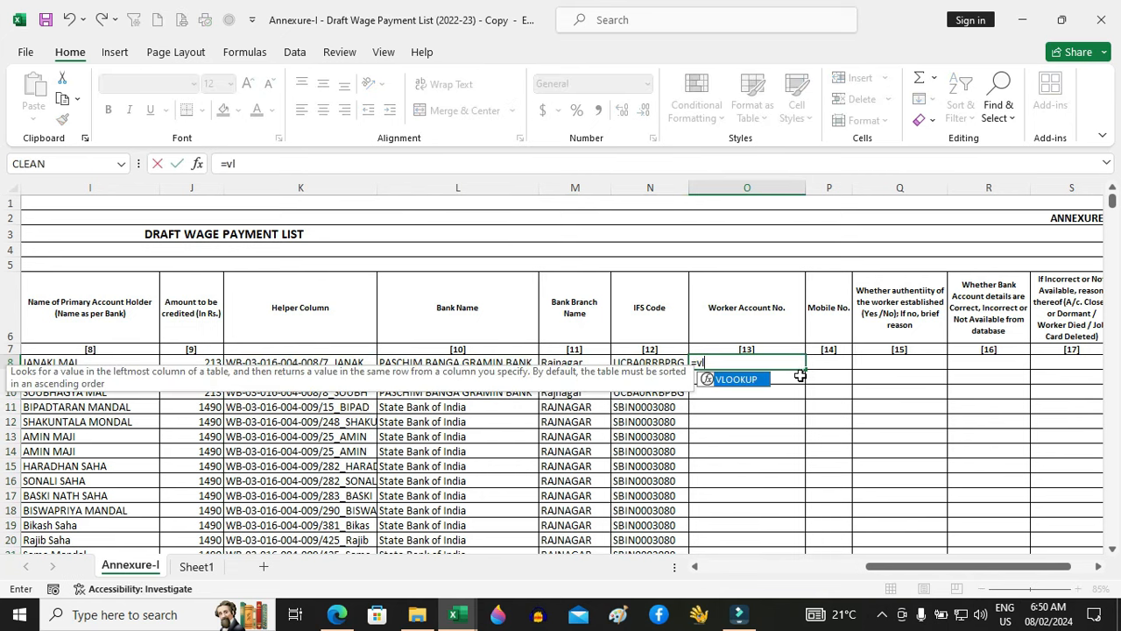
key("Tab")
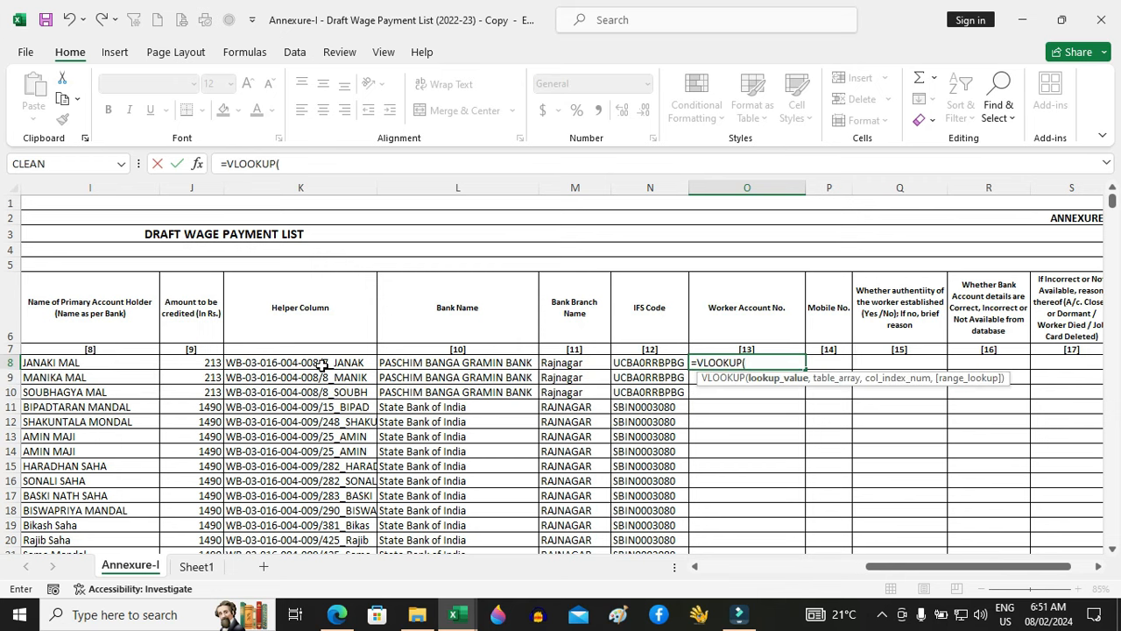
left_click(322, 365)
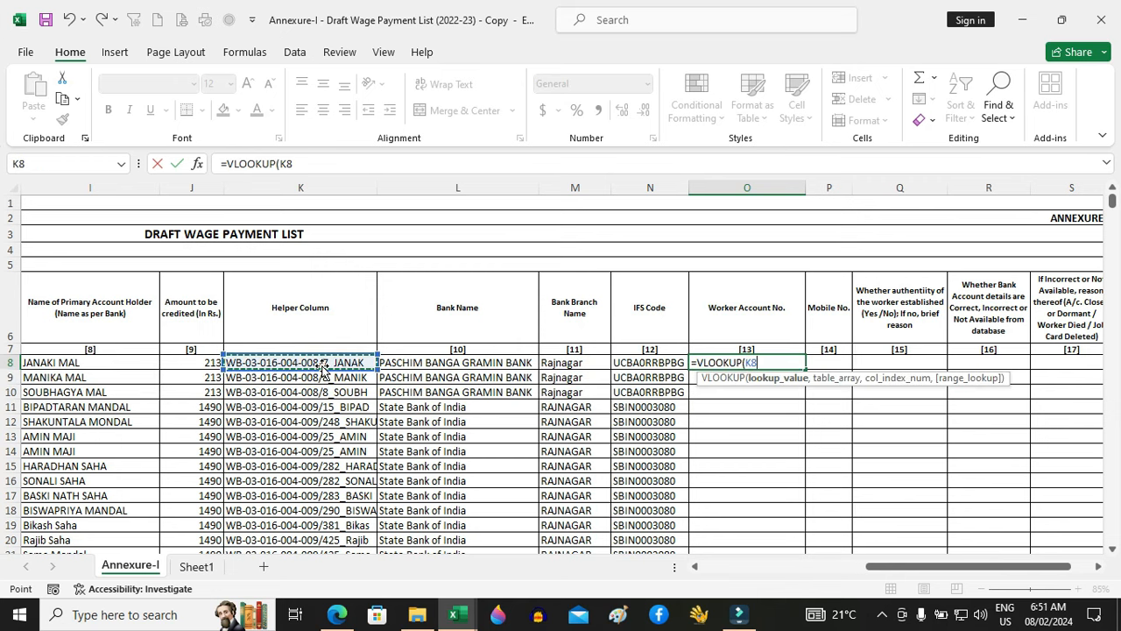
type(",")
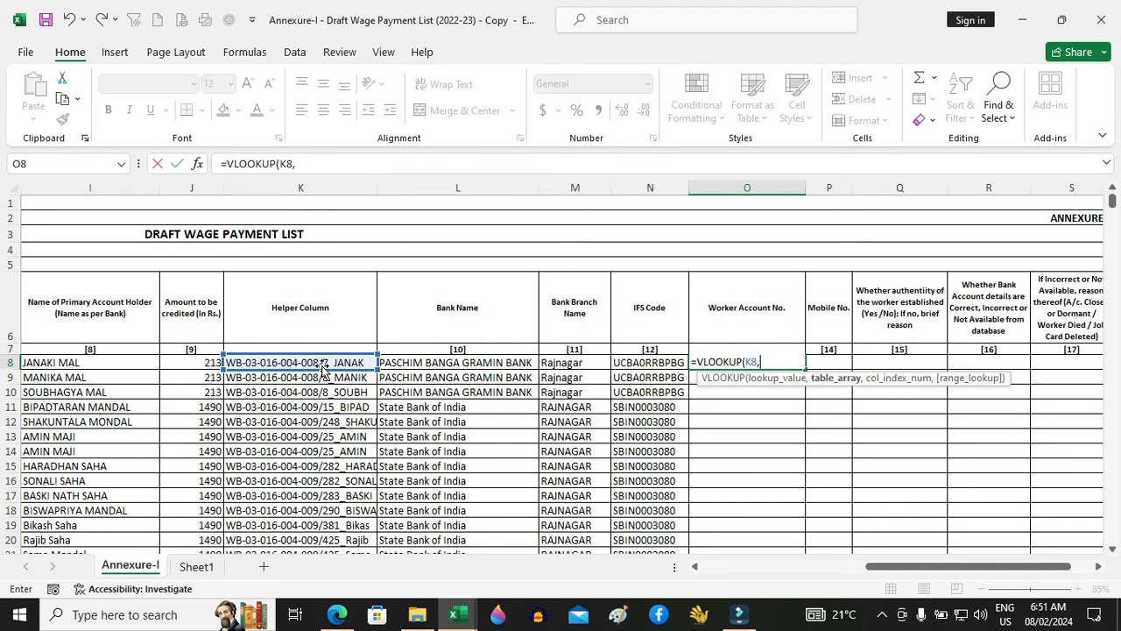
- Switch to the Account From DPC workbook and select $D$1:$Q$8362 from the Helper Column onward as the lookup's table array
left_click(457, 615)
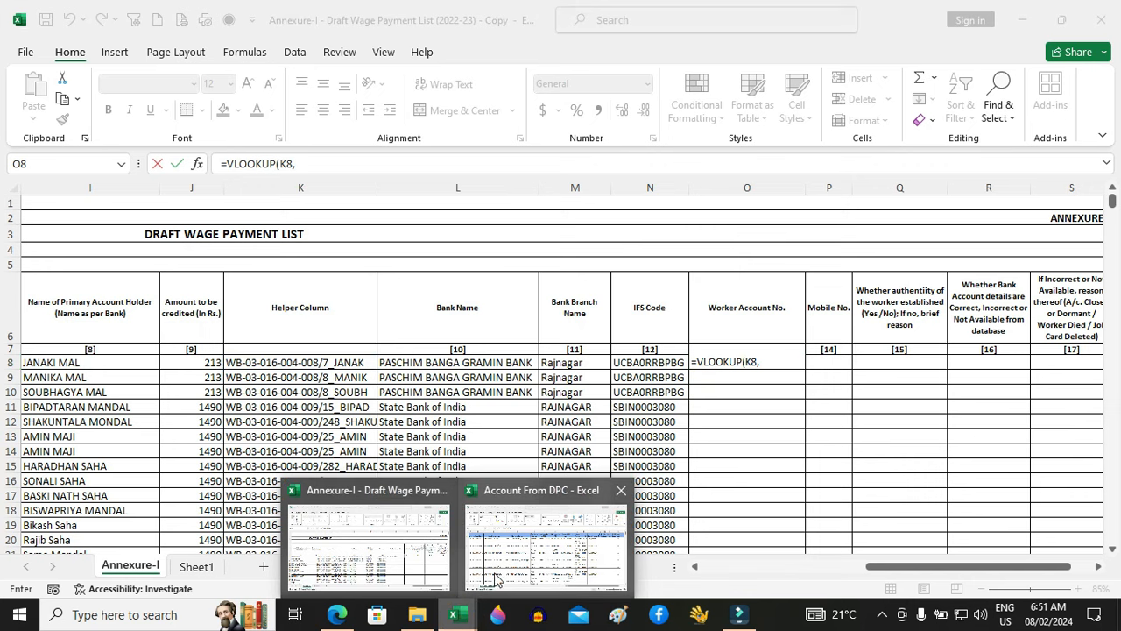
left_click(531, 546)
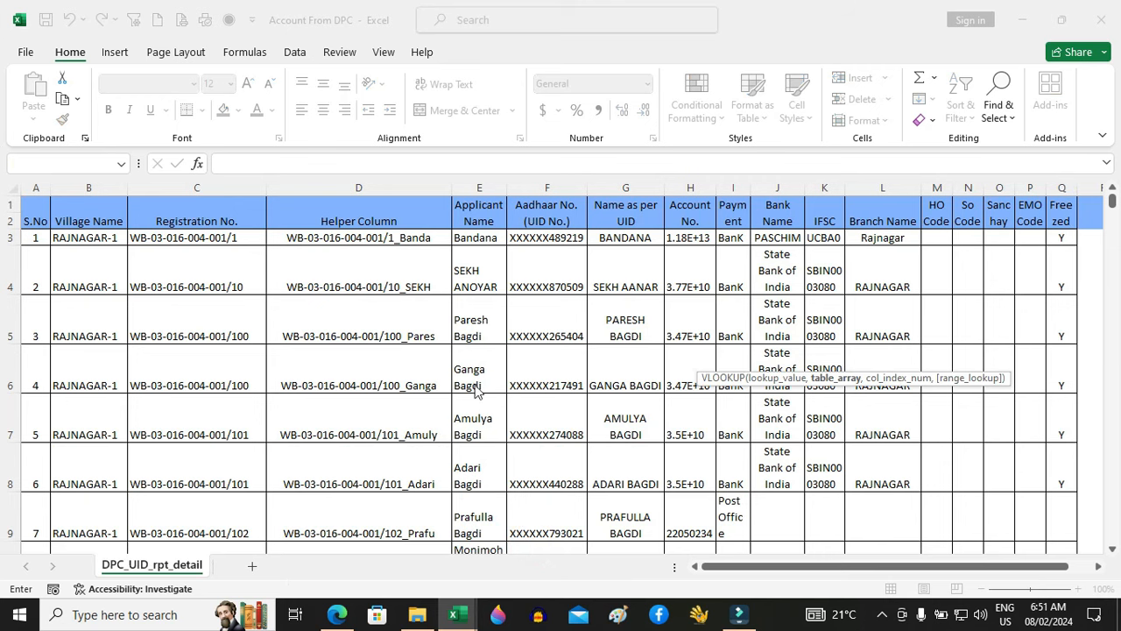
left_click(371, 213)
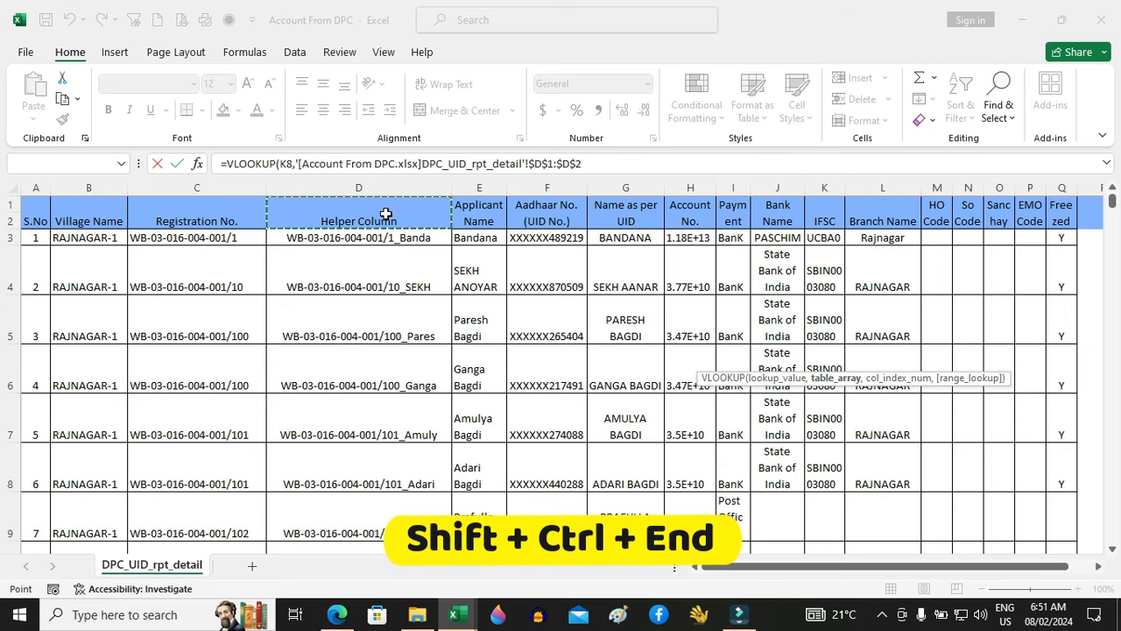
key("ctrl+shift+End")
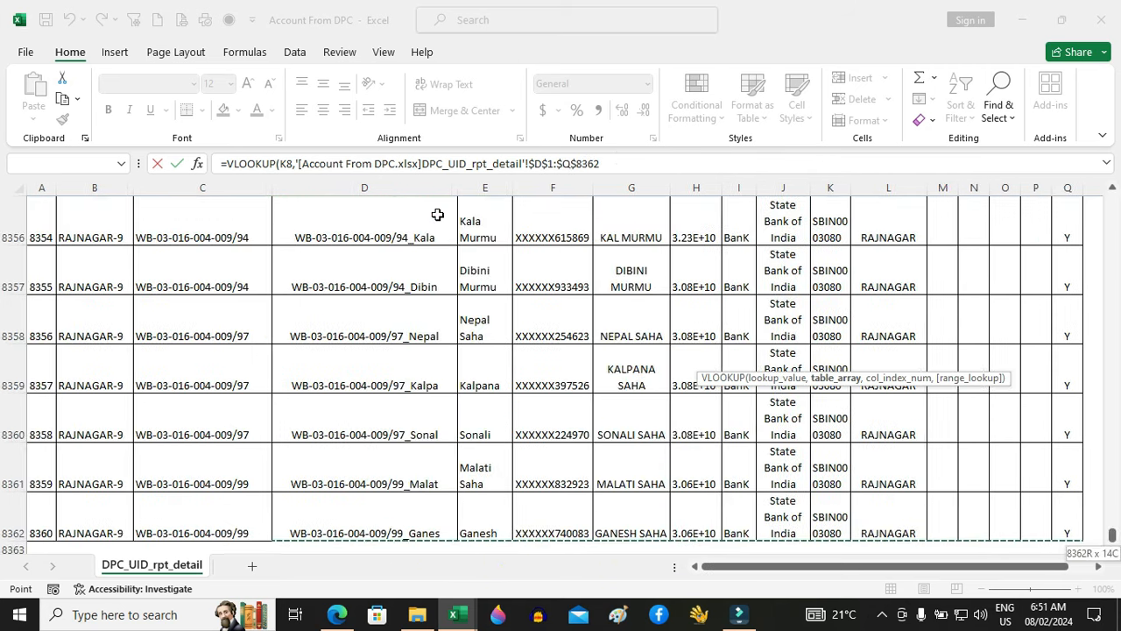
- Complete the VLOOKUP with column index 5 and 0 for an exact match, and enter the formula
left_click(627, 168)
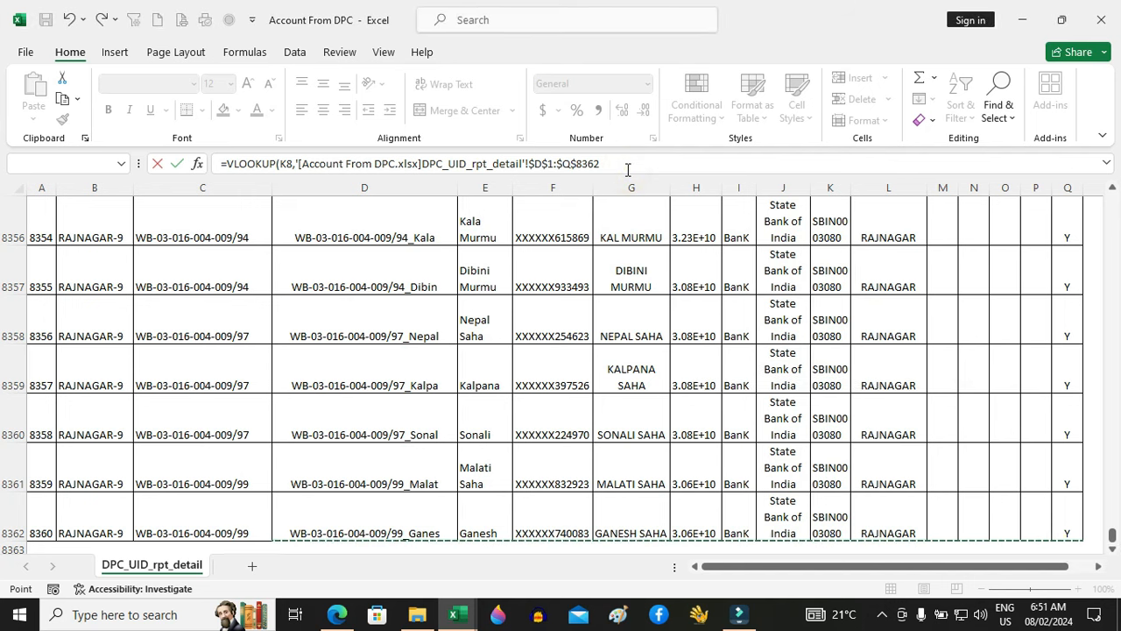
left_click(625, 163)
type(",5")
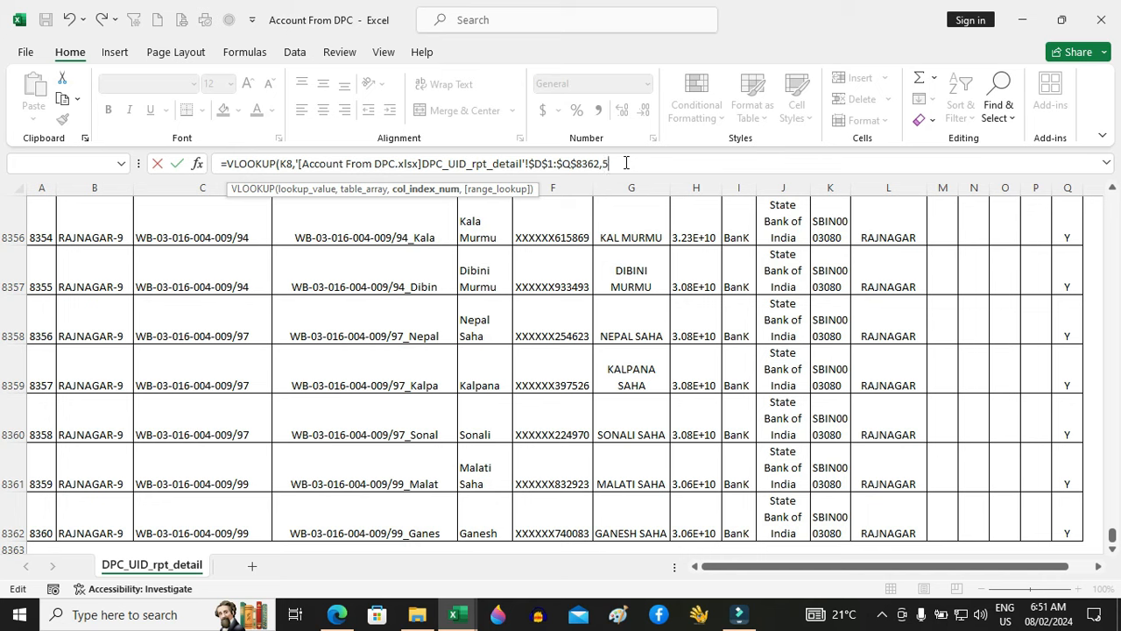
type(",0")
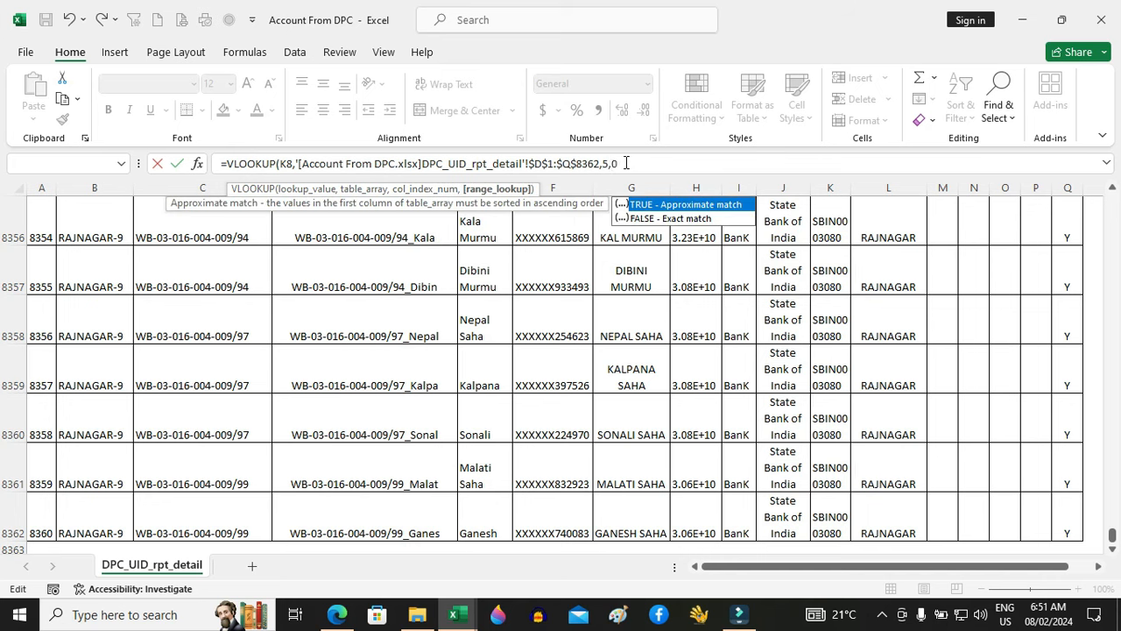
type(")")
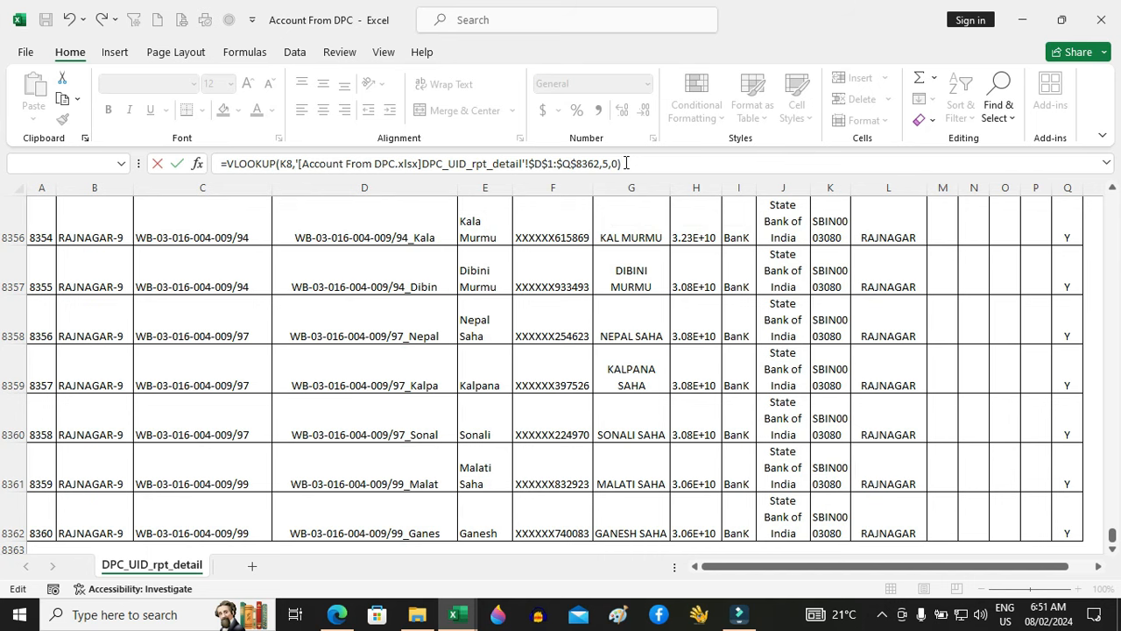
key("Return")
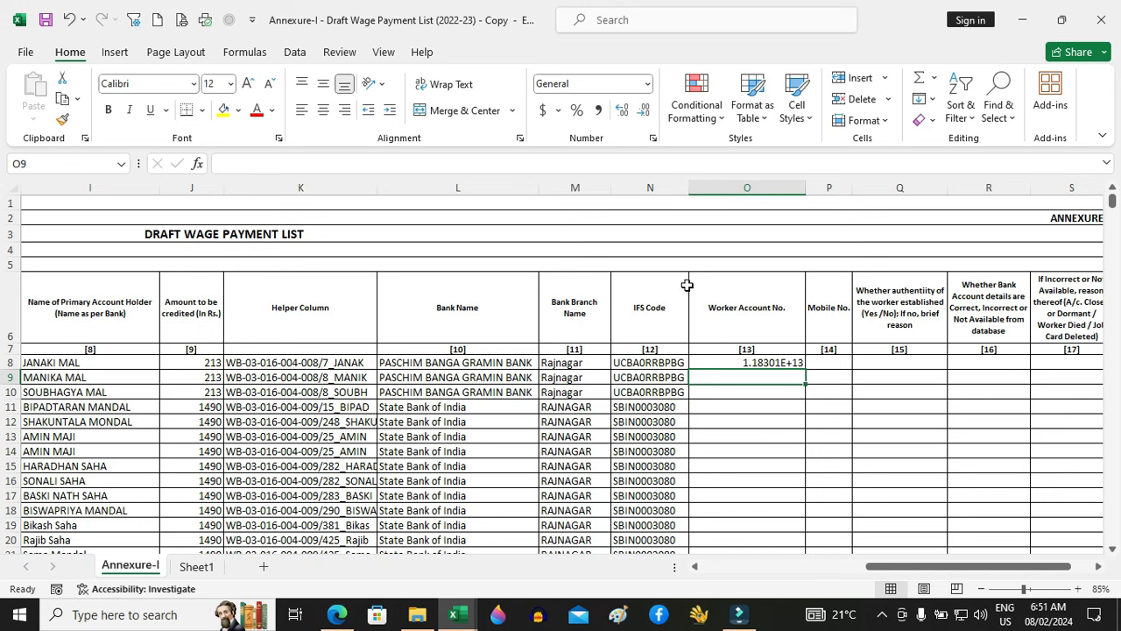
- Format O8 as Number with 0 decimal places and fill its lookup formula down the Worker Account No. column
left_click(724, 362)
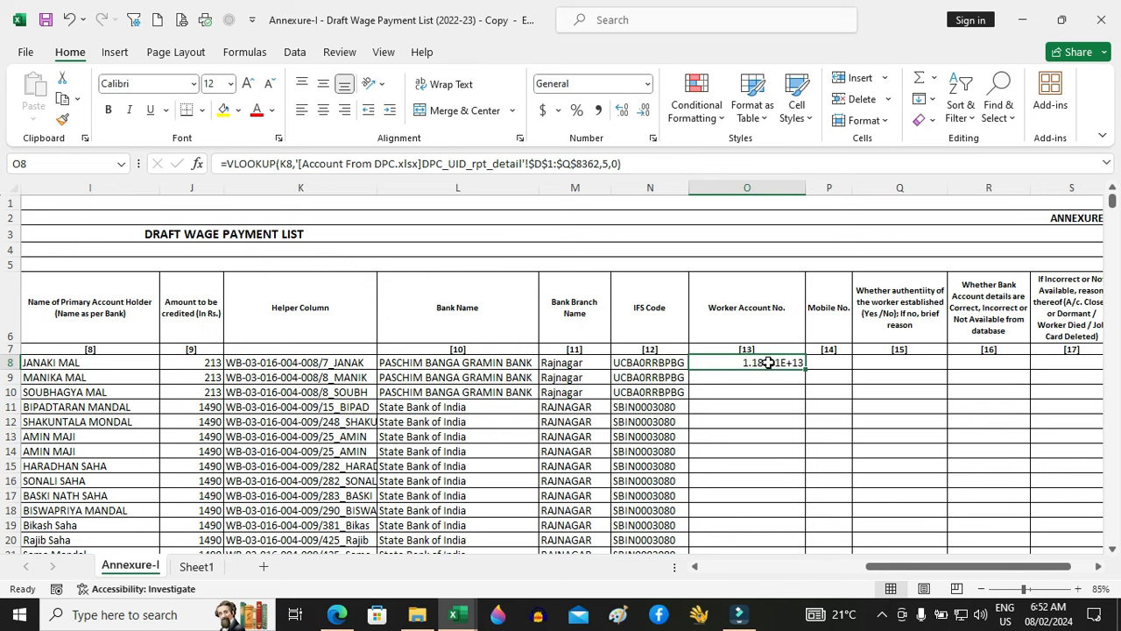
key("ctrl+1")
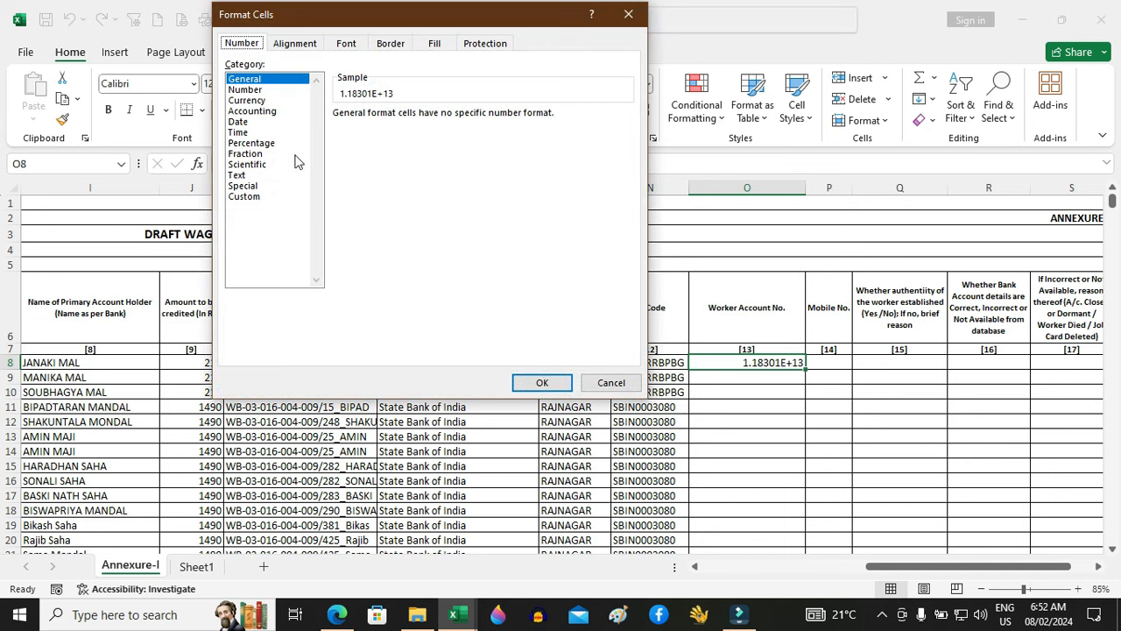
left_click(245, 90)
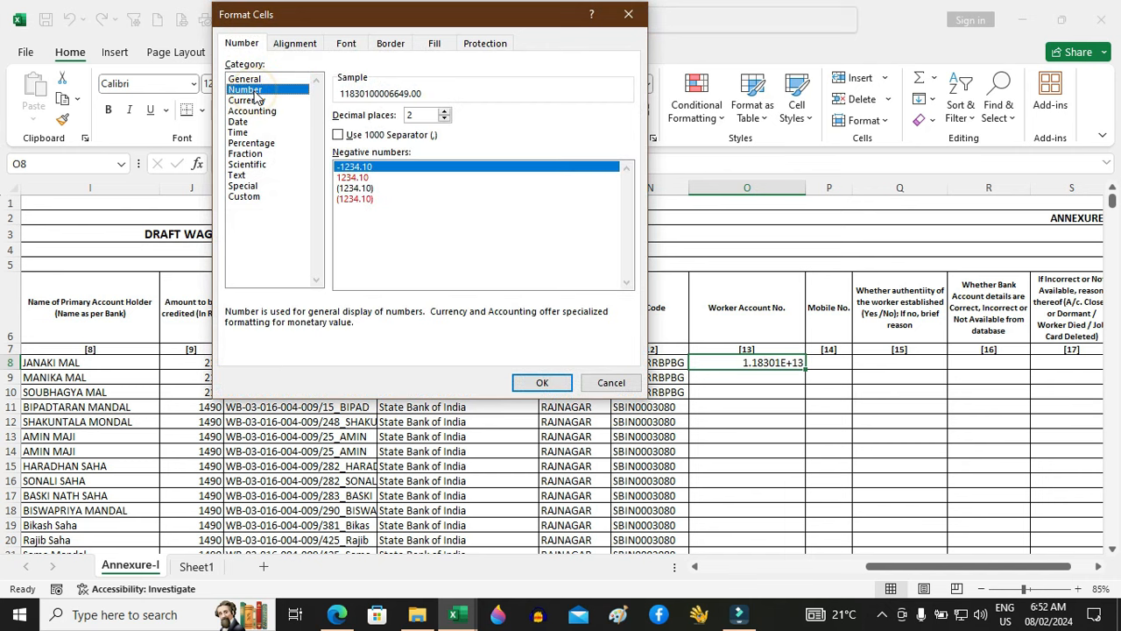
double_click(417, 116)
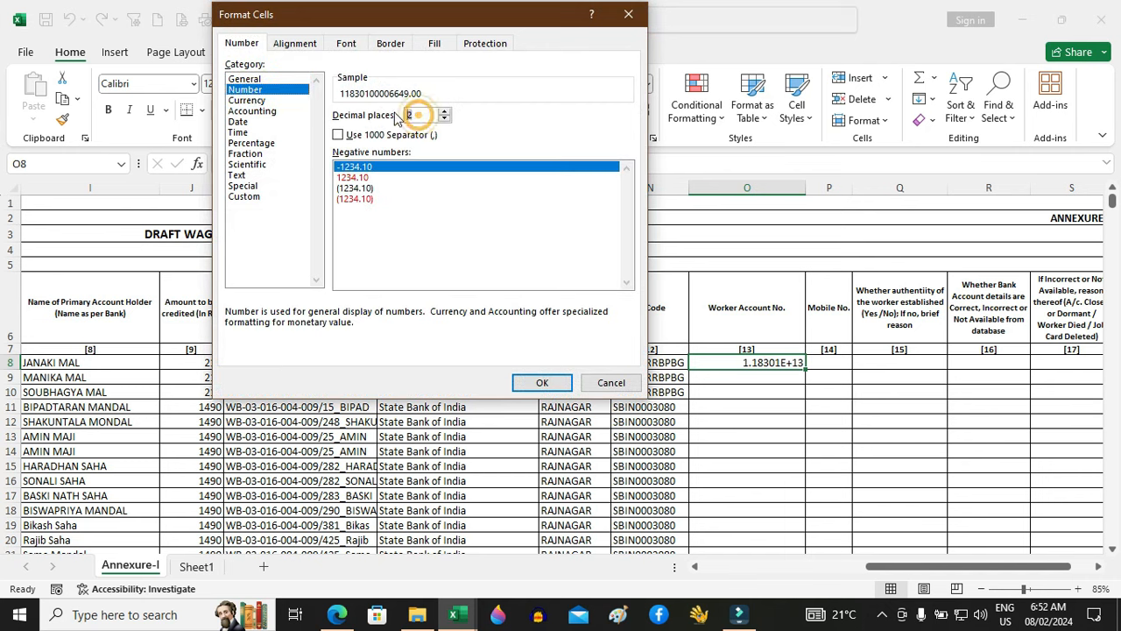
type("0")
left_click(525, 382)
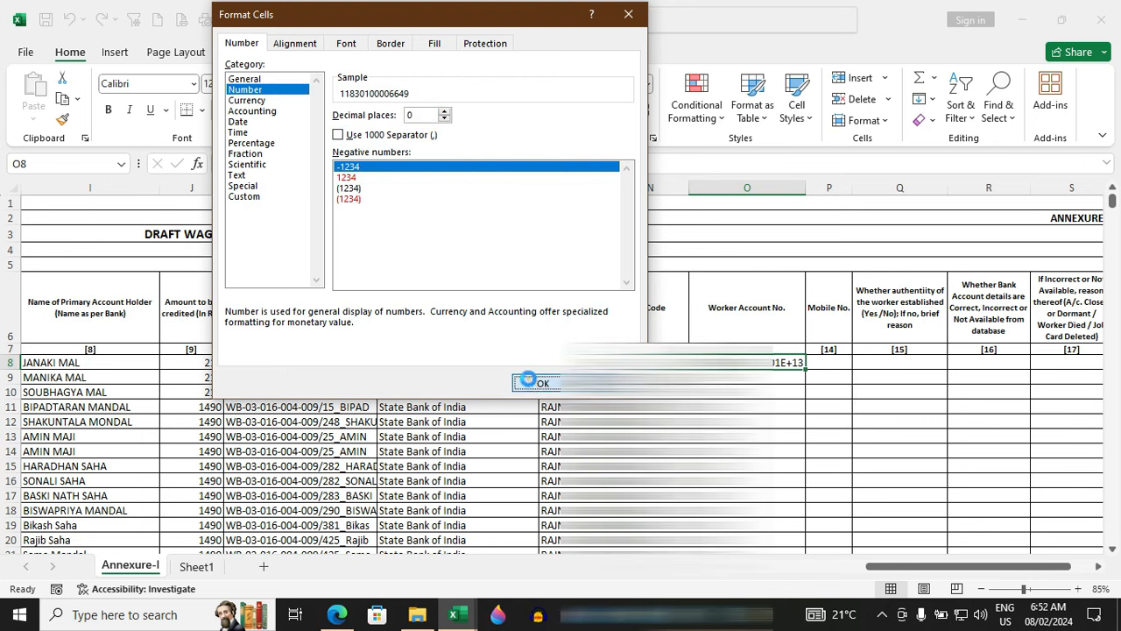
double_click(804, 369)
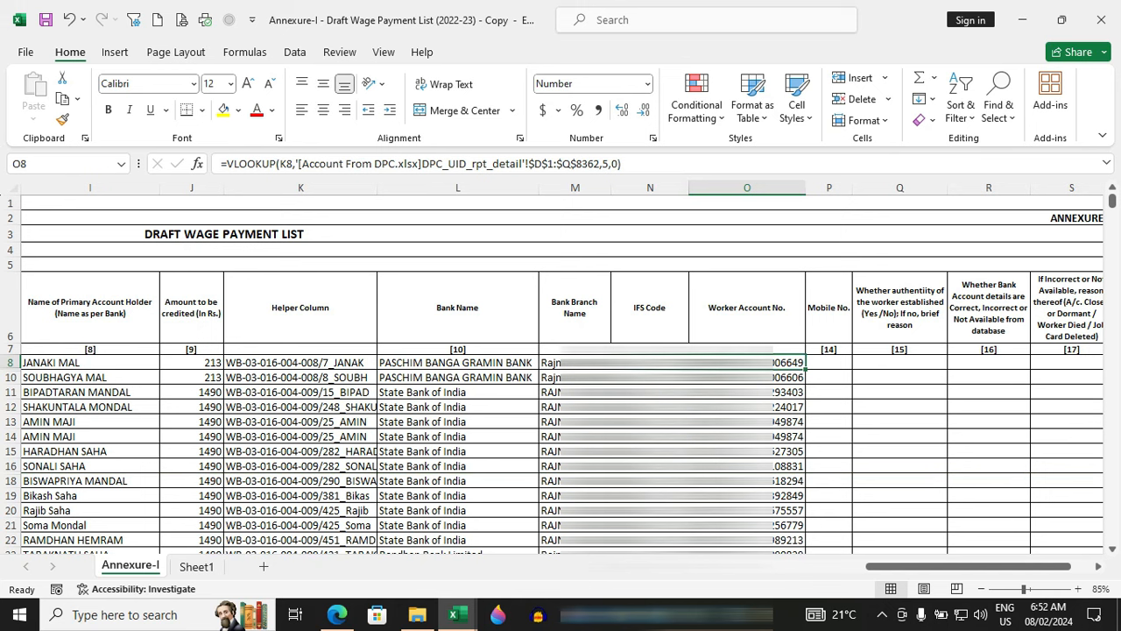